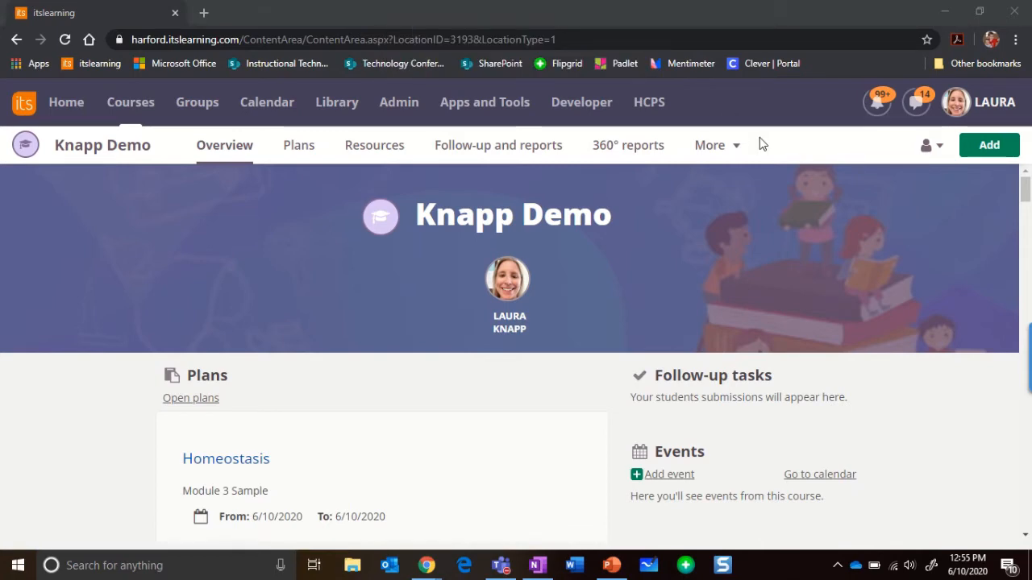
Open the course groups page and start a new group titled Group 1.
{"action": "left_click", "coordinate": [703, 149]}
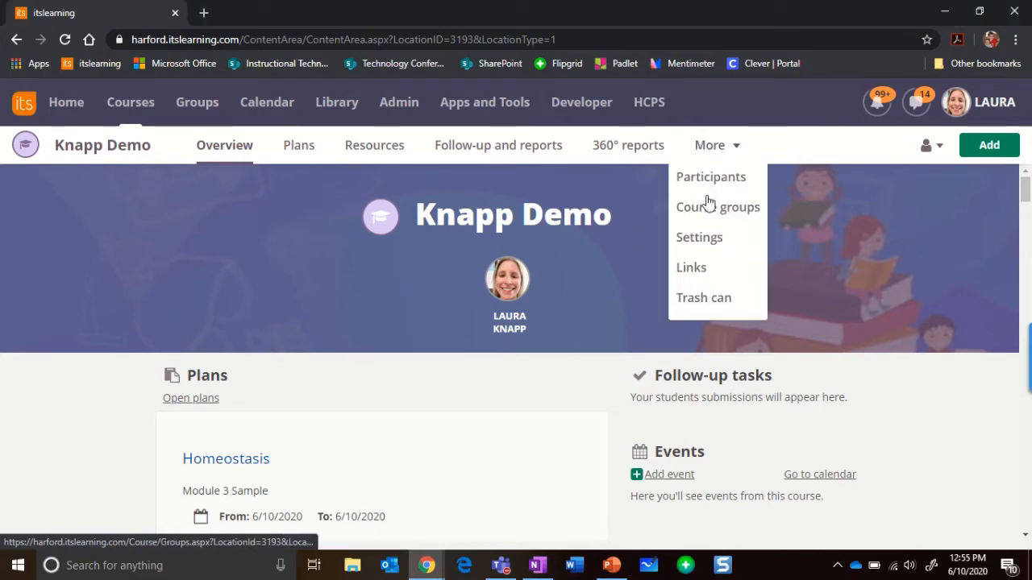
{"action": "left_click", "coordinate": [701, 212]}
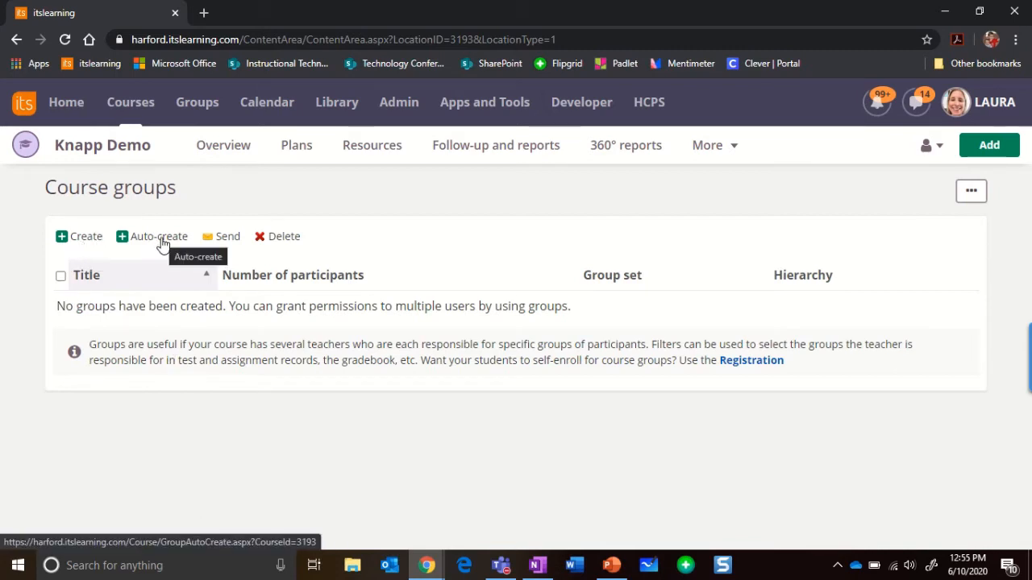
{"action": "left_click", "coordinate": [81, 240]}
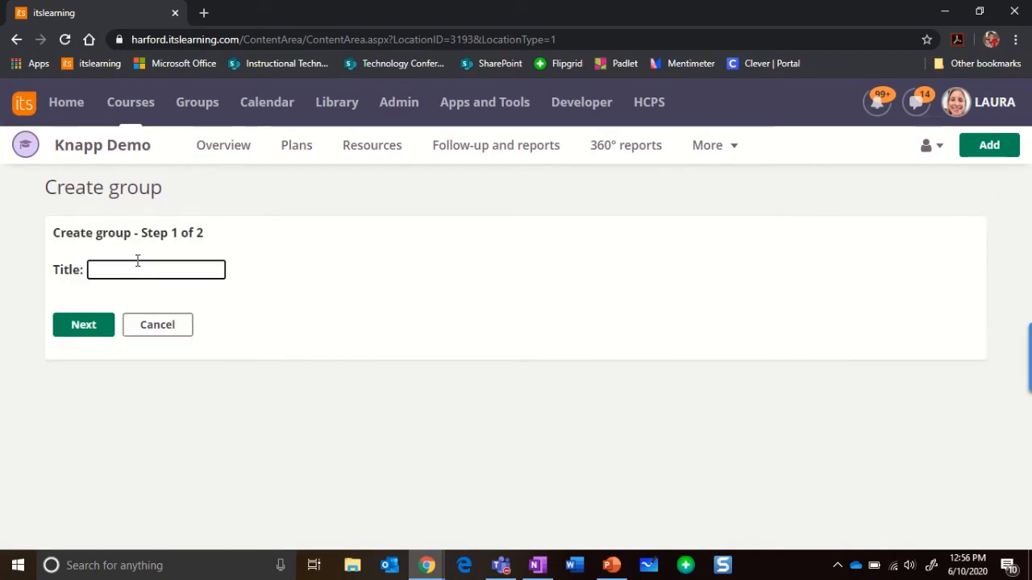
{"action": "left_click", "coordinate": [134, 272]}
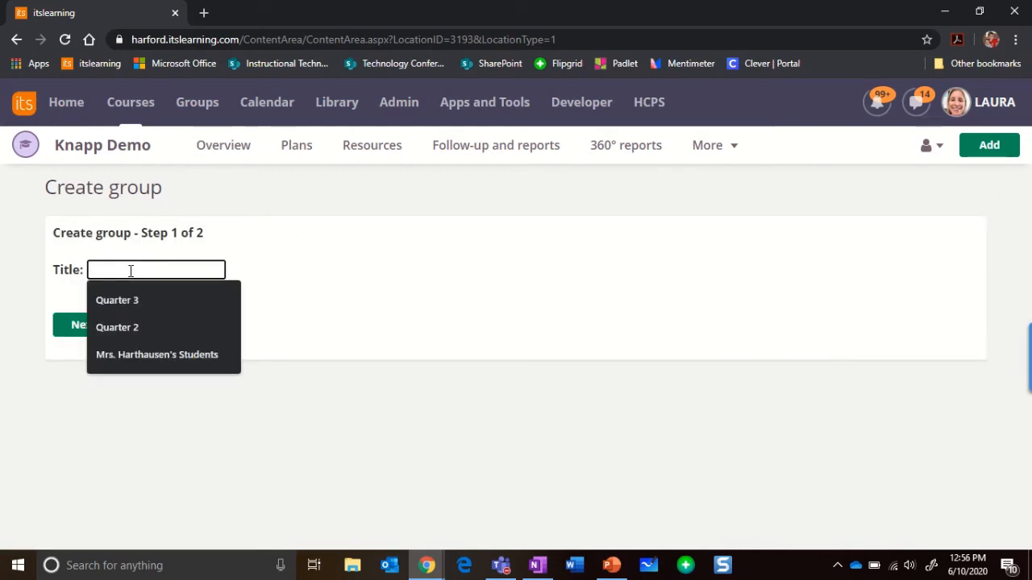
{"action": "type", "text": "Group 1"}
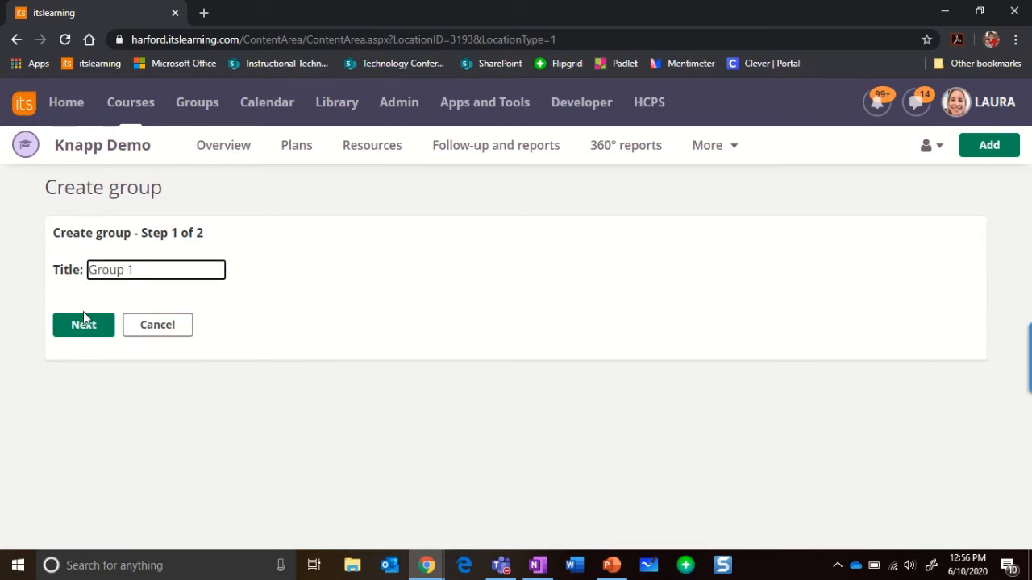
{"action": "left_click", "coordinate": [83, 326]}
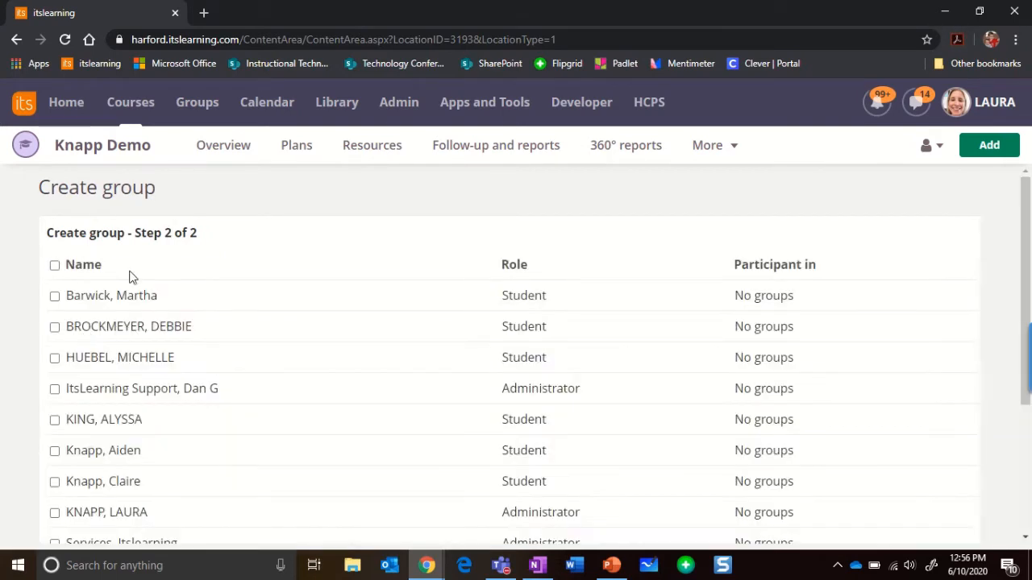
Add the HCPSTech 03 student as the participant of Group 1 and complete the group.
{"action": "scroll", "coordinate": [1011, 379], "scroll_direction": "down", "scroll_amount": 3}
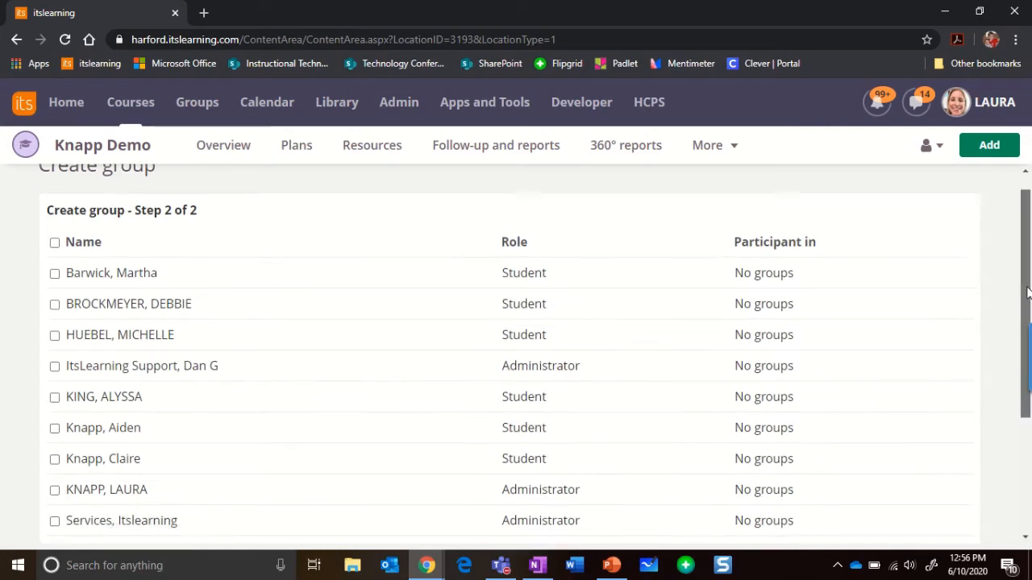
{"action": "scroll", "coordinate": [1017, 232], "scroll_direction": "up", "scroll_amount": 3}
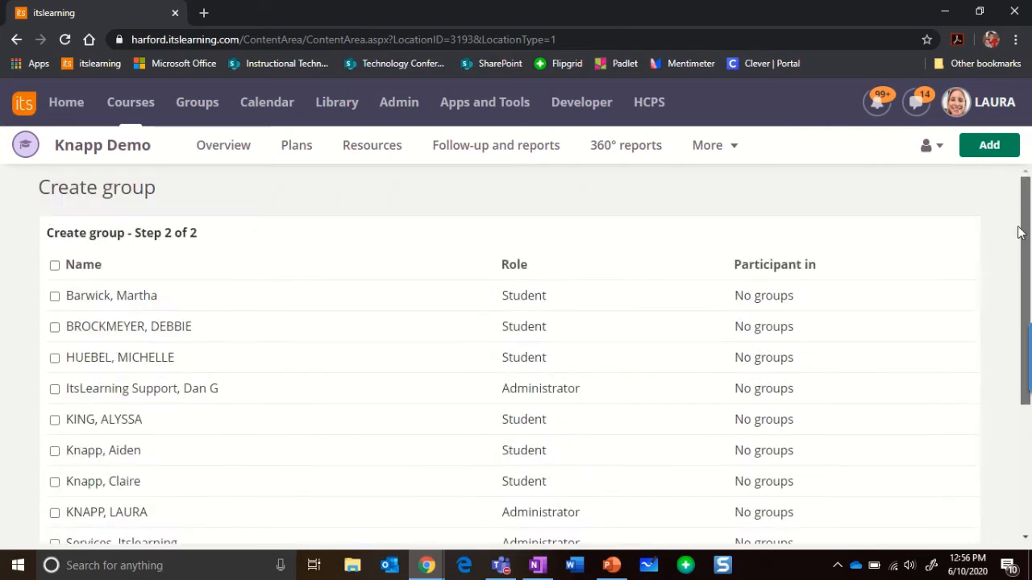
{"action": "left_click_drag", "start_coordinate": [1018, 232], "coordinate": [1018, 403]}
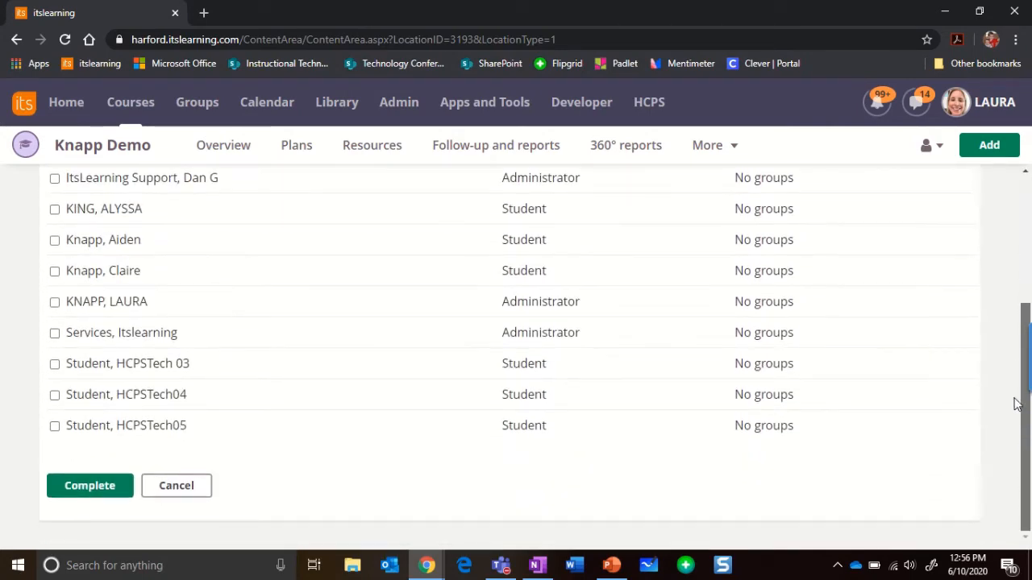
{"action": "left_click", "coordinate": [55, 365]}
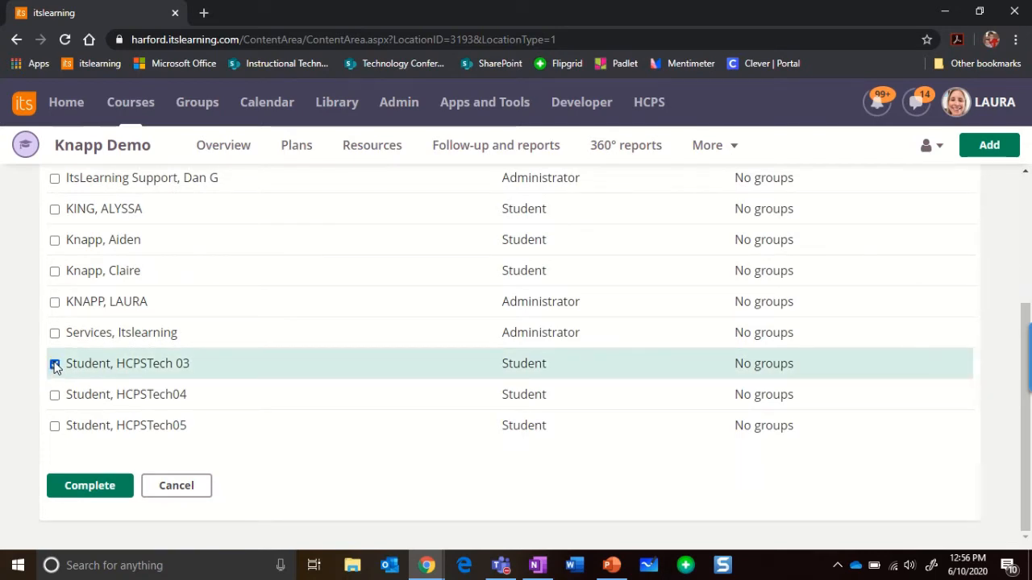
{"action": "left_click", "coordinate": [87, 486]}
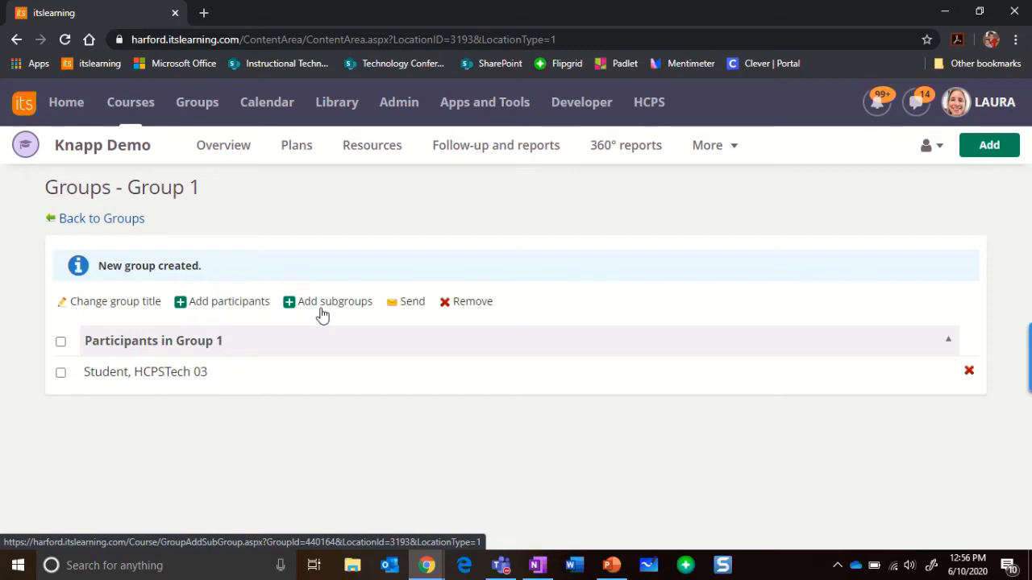
Return to the course groups and start a second group titled Group 2.
{"action": "left_click", "coordinate": [125, 226]}
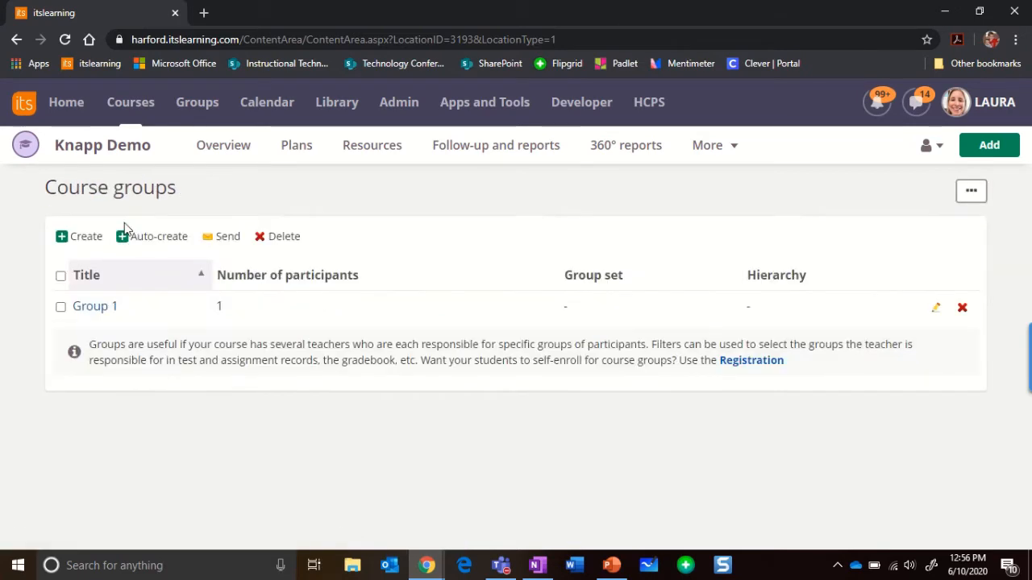
{"action": "left_click", "coordinate": [86, 236]}
{"action": "left_click", "coordinate": [170, 270]}
{"action": "type", "text": "G"}
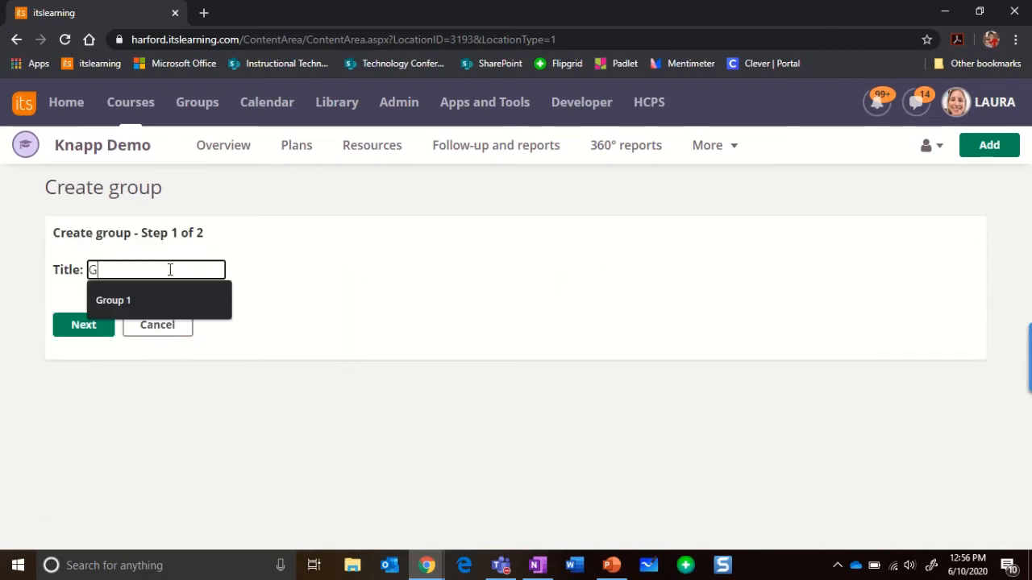
{"action": "type", "text": "roup 2"}
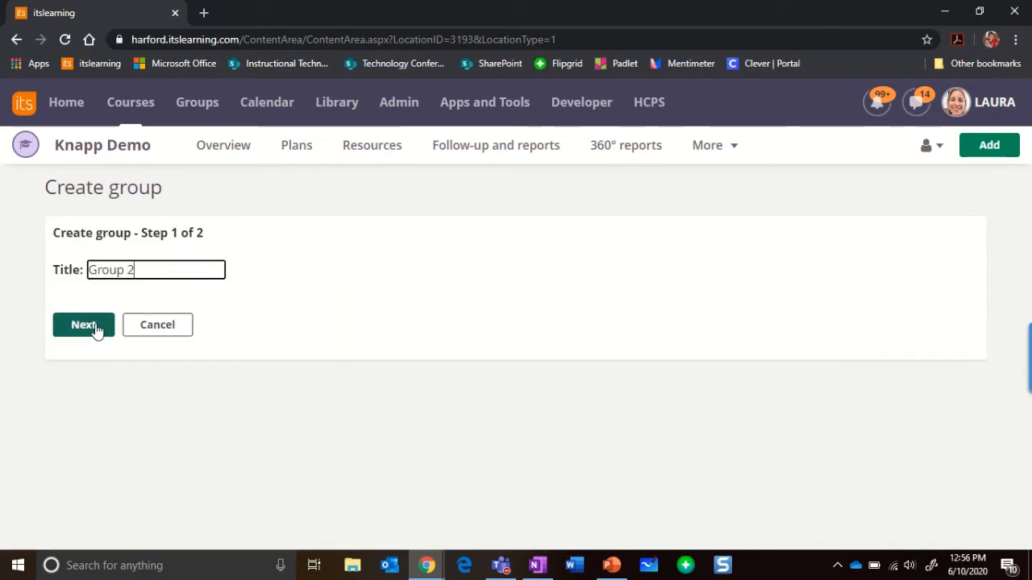
{"action": "left_click", "coordinate": [84, 325]}
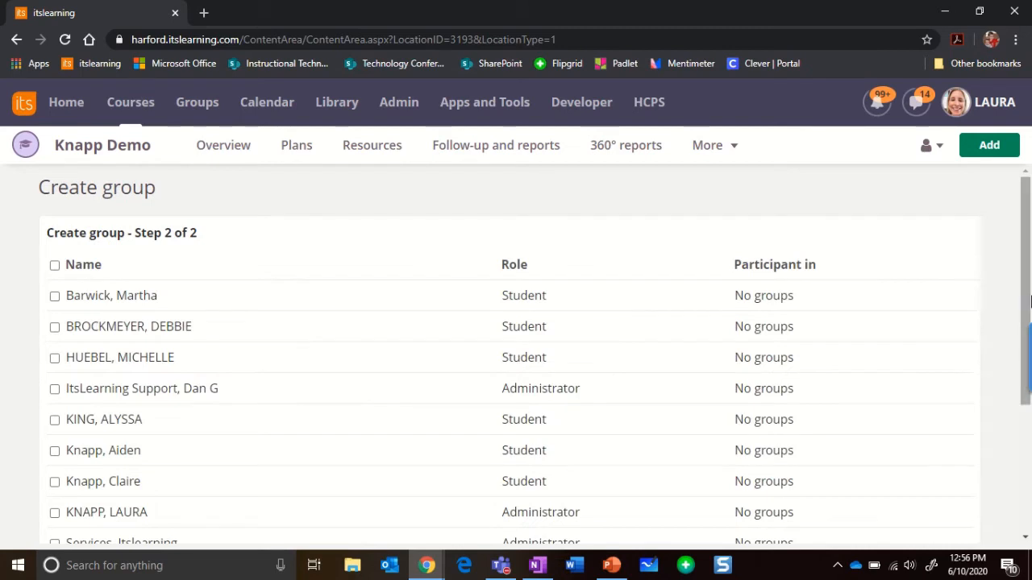
Add the HCPSTech04 student as the participant of Group 2 and complete the group.
{"action": "scroll", "coordinate": [1030, 300], "scroll_direction": "down", "scroll_amount": 3}
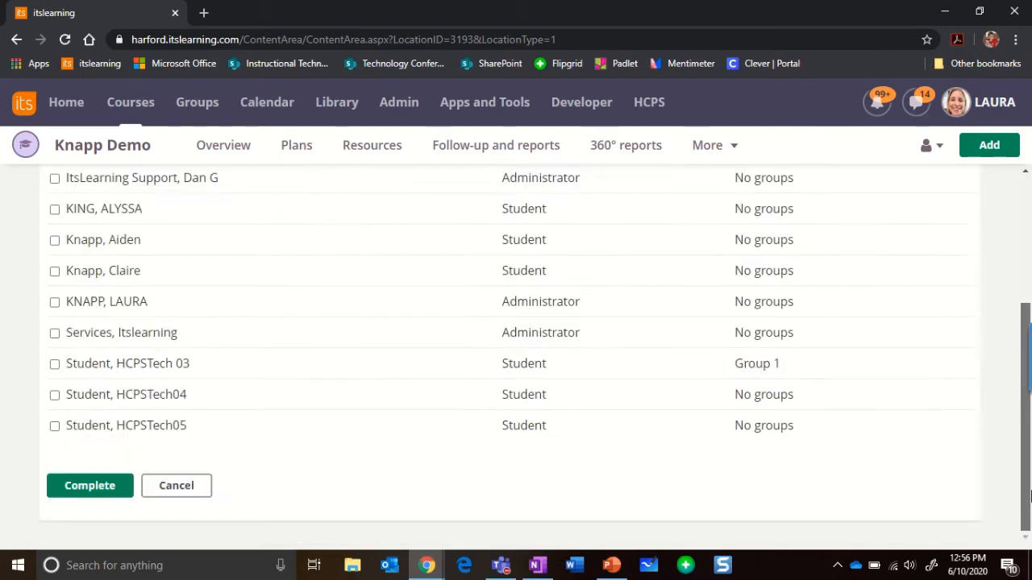
{"action": "left_click", "coordinate": [55, 396]}
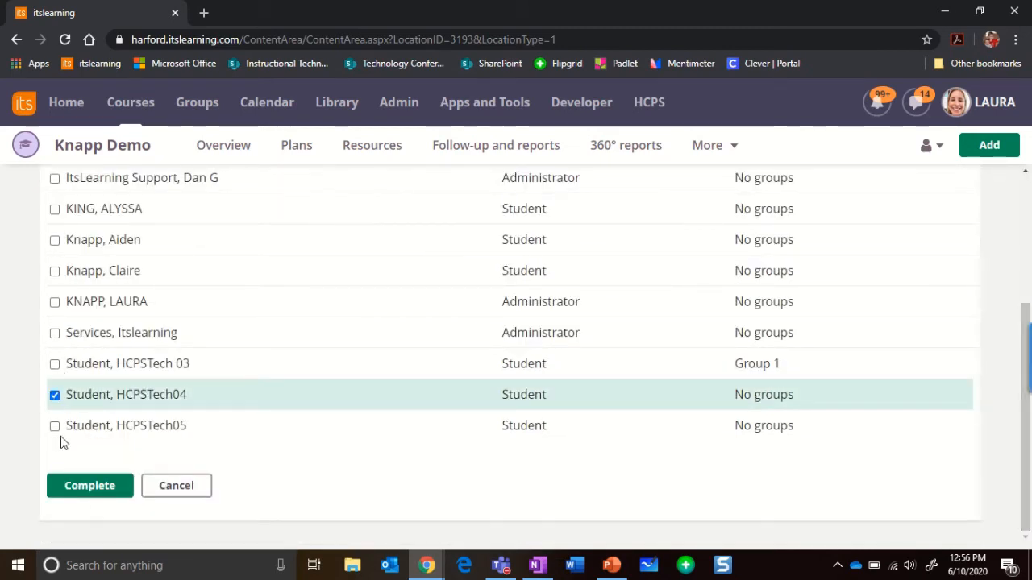
{"action": "left_click", "coordinate": [92, 492]}
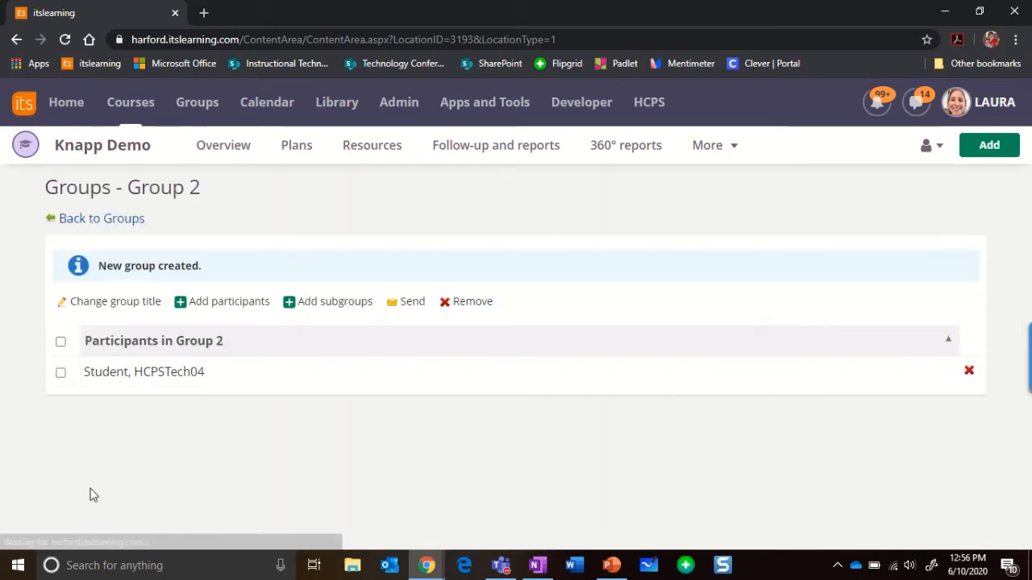
{"action": "left_click", "coordinate": [87, 219]}
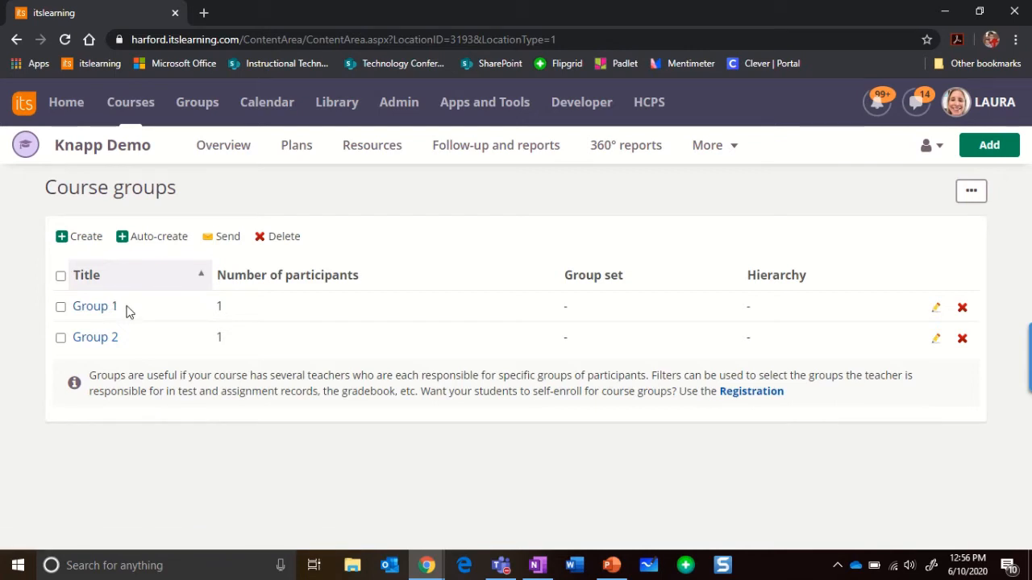
{"action": "left_click", "coordinate": [159, 243]}
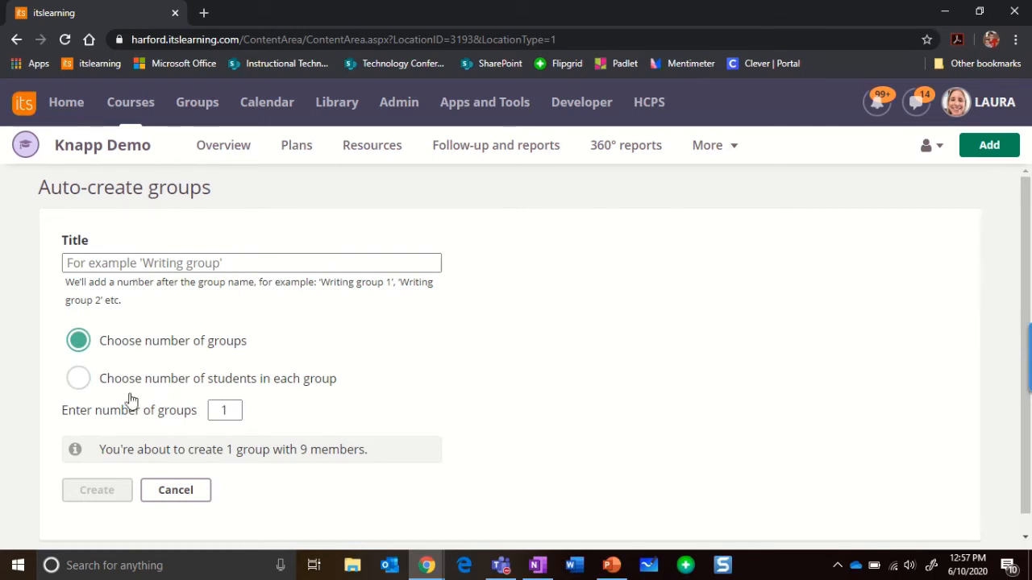
{"action": "left_click", "coordinate": [166, 492]}
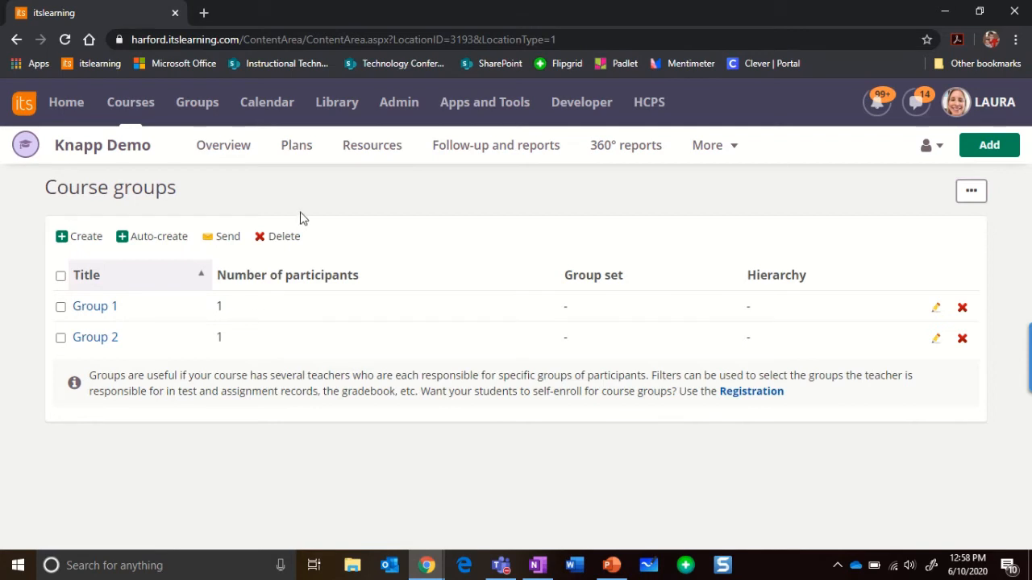
Open the Explore folder from the Module 3 Sample plan in the course plans.
{"action": "left_click", "coordinate": [290, 153]}
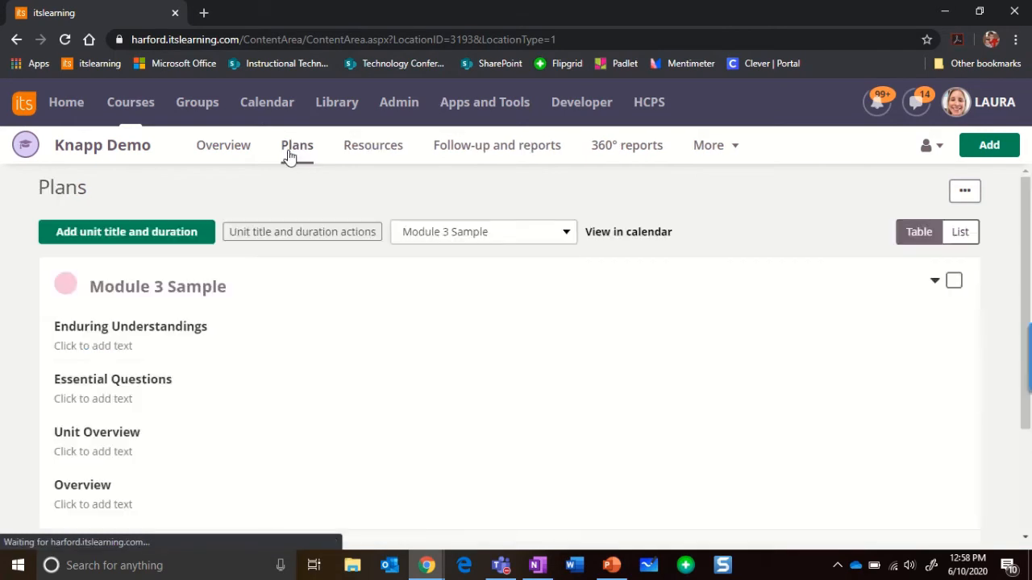
{"action": "left_click", "coordinate": [457, 240]}
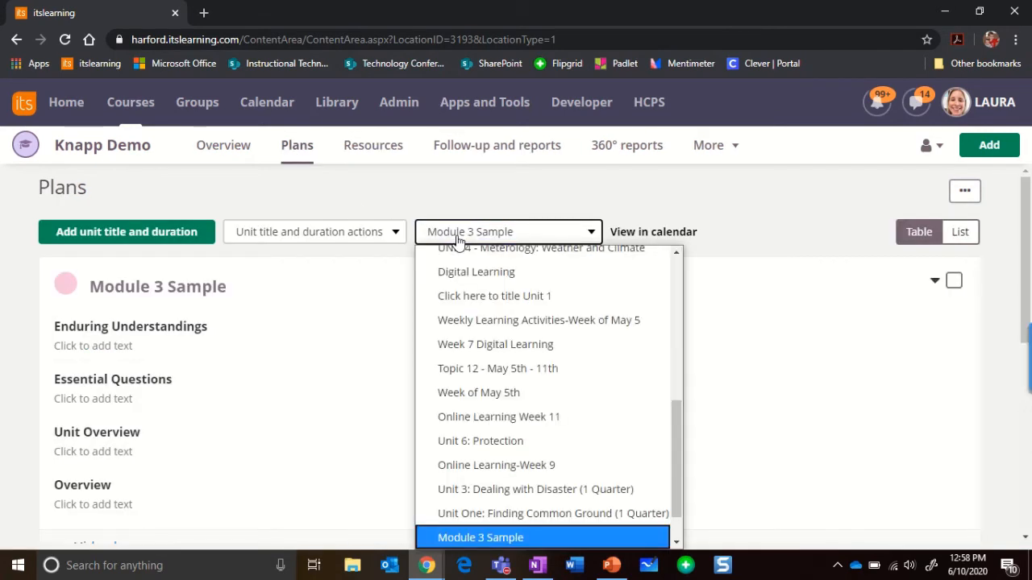
{"action": "scroll", "coordinate": [629, 495], "scroll_direction": "down", "scroll_amount": 1}
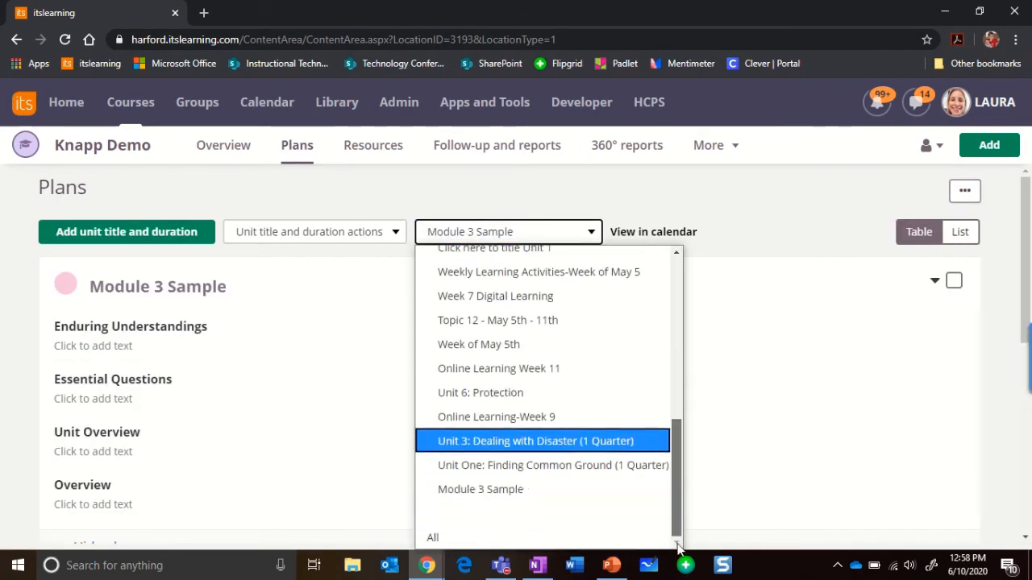
{"action": "left_click", "coordinate": [578, 489]}
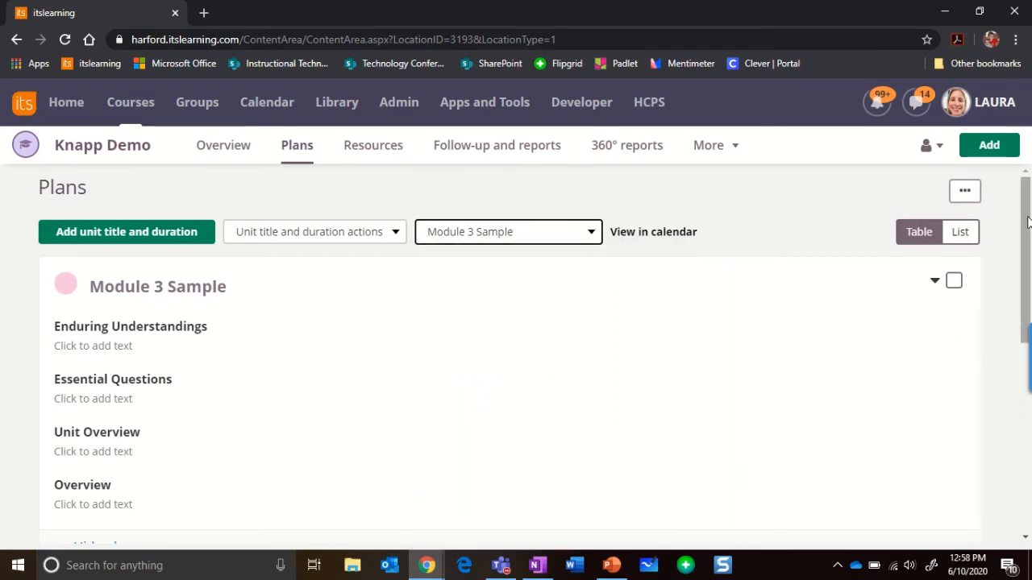
{"action": "left_click_drag", "start_coordinate": [1028, 235], "coordinate": [1027, 389]}
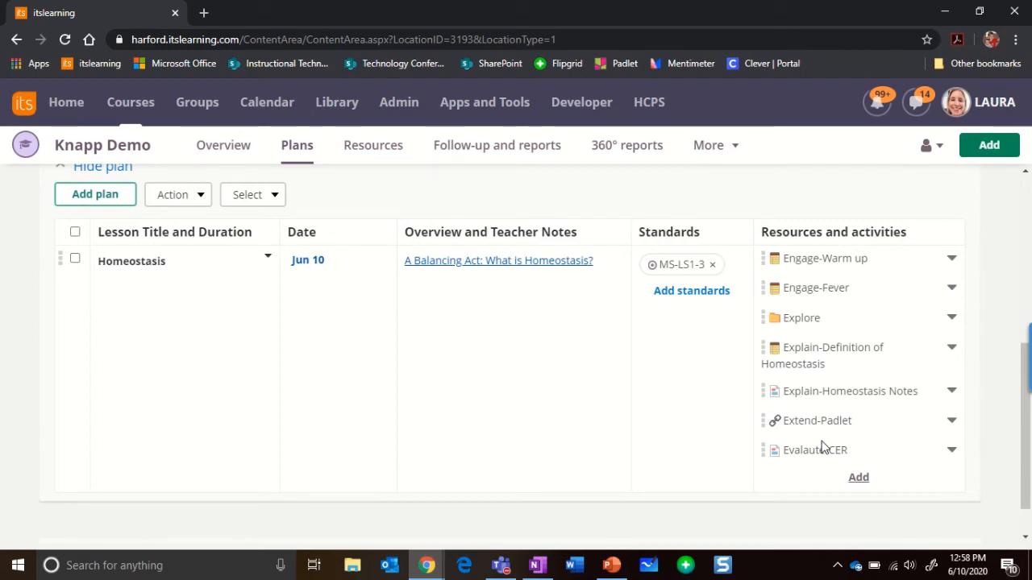
{"action": "left_click", "coordinate": [801, 319]}
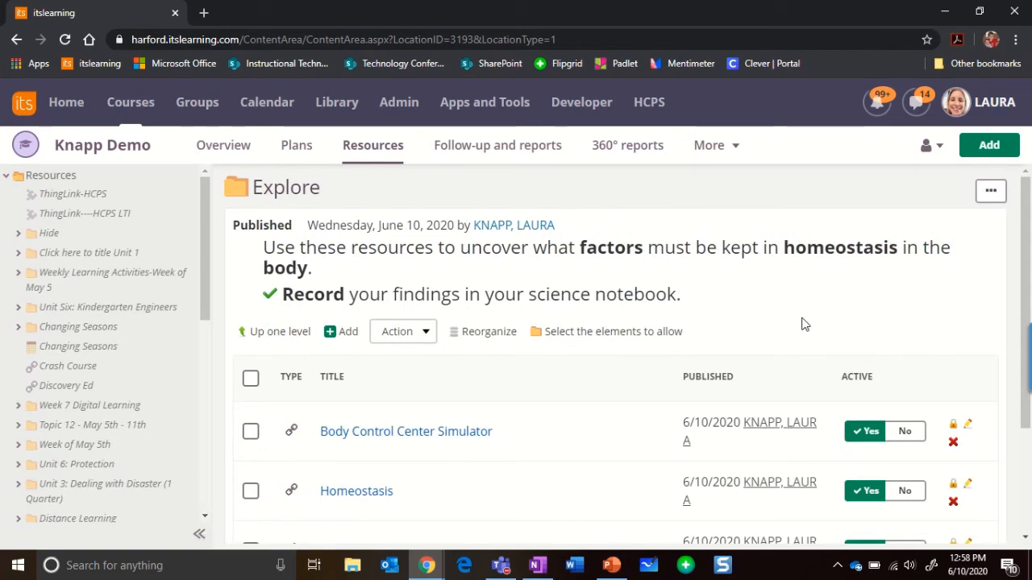
Open the Body Control Center Simulator resource and go to its permissions.
{"action": "left_click_drag", "start_coordinate": [1025, 231], "coordinate": [1020, 311]}
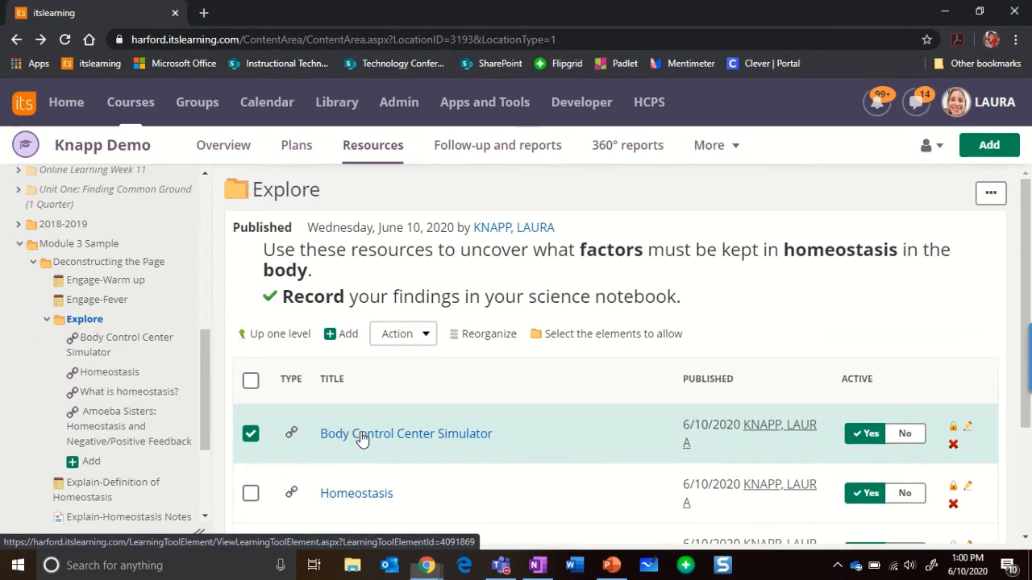
{"action": "left_click", "coordinate": [361, 433]}
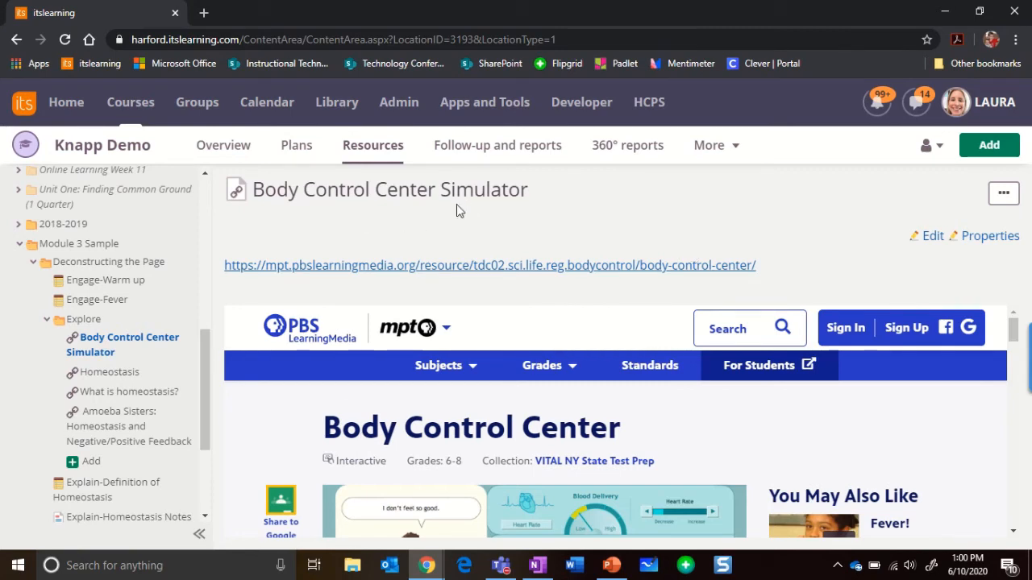
{"action": "left_click", "coordinate": [1003, 195]}
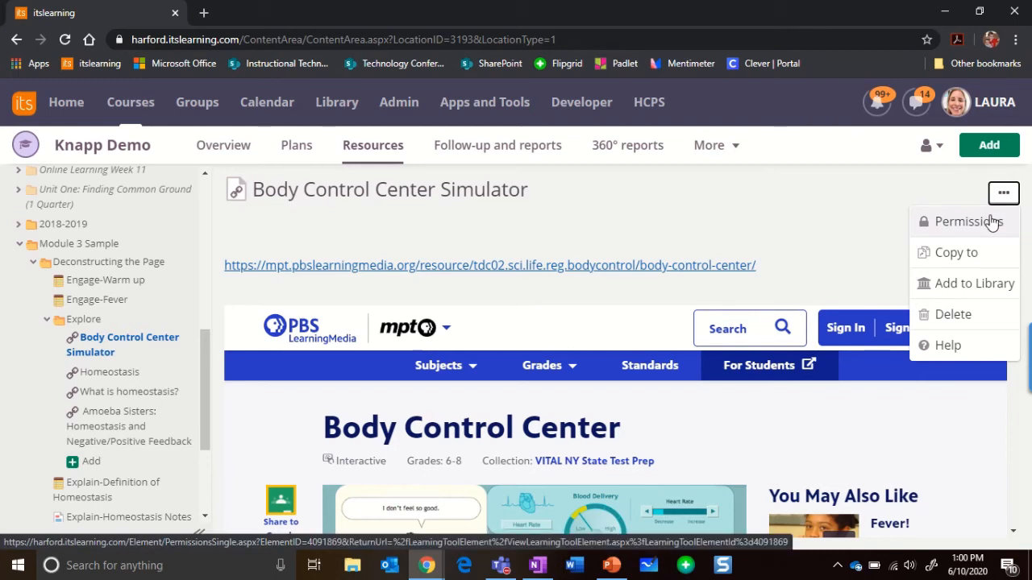
{"action": "left_click", "coordinate": [993, 223]}
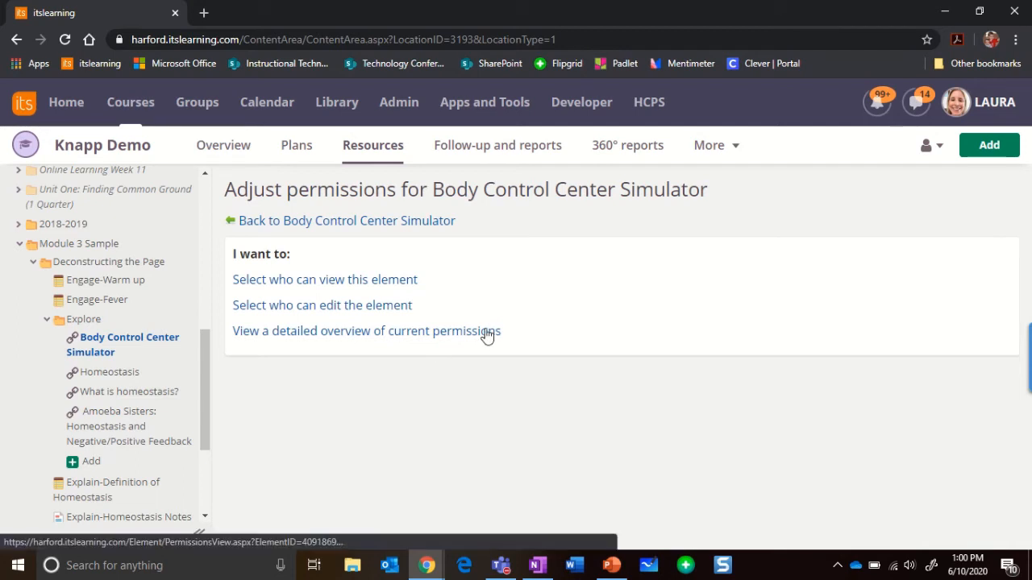
Grant Group 1 permission to view the Body Control Center Simulator resource and save.
{"action": "left_click", "coordinate": [378, 280]}
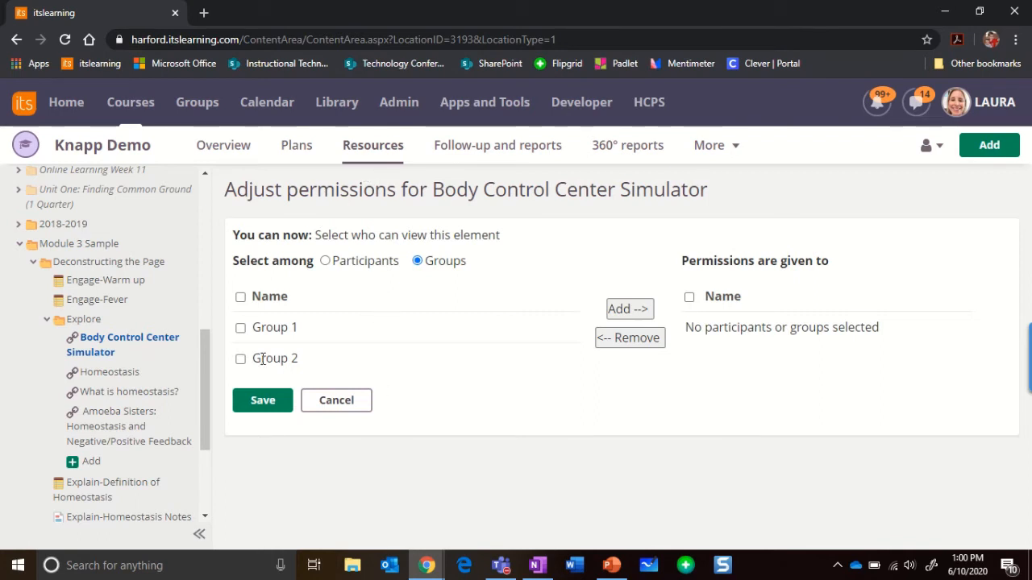
{"action": "left_click", "coordinate": [241, 328]}
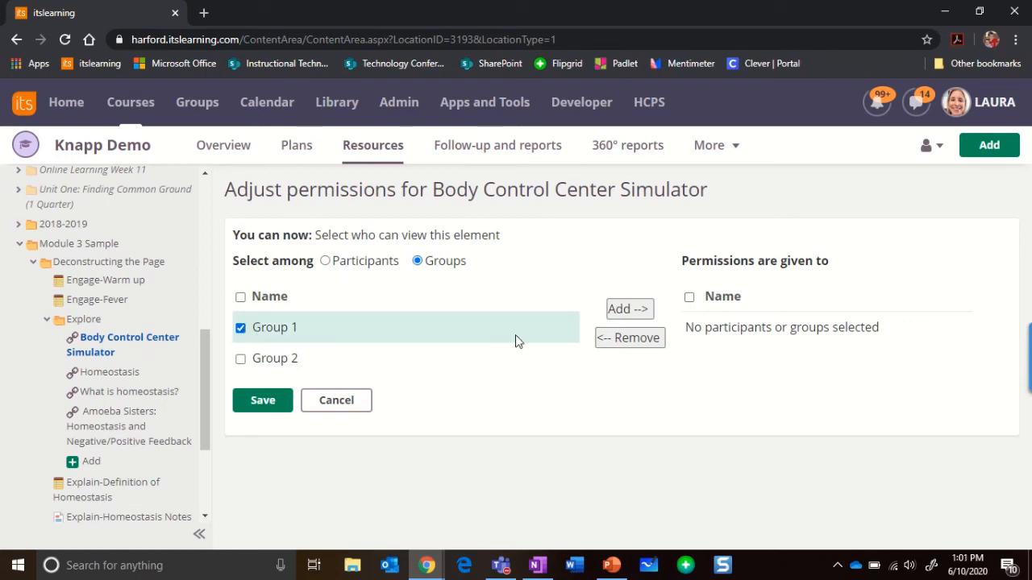
{"action": "left_click", "coordinate": [649, 313]}
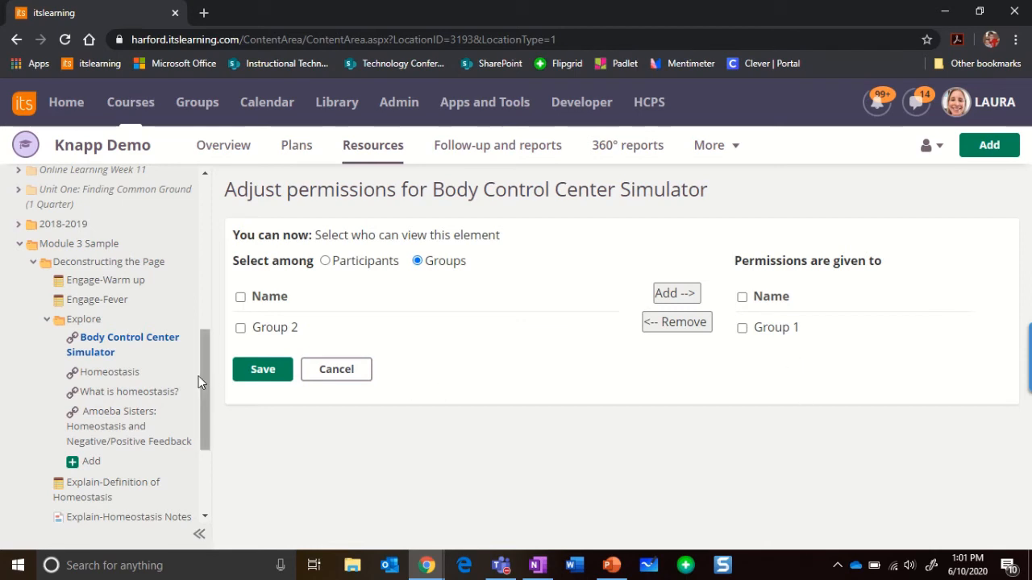
{"action": "left_click", "coordinate": [271, 379]}
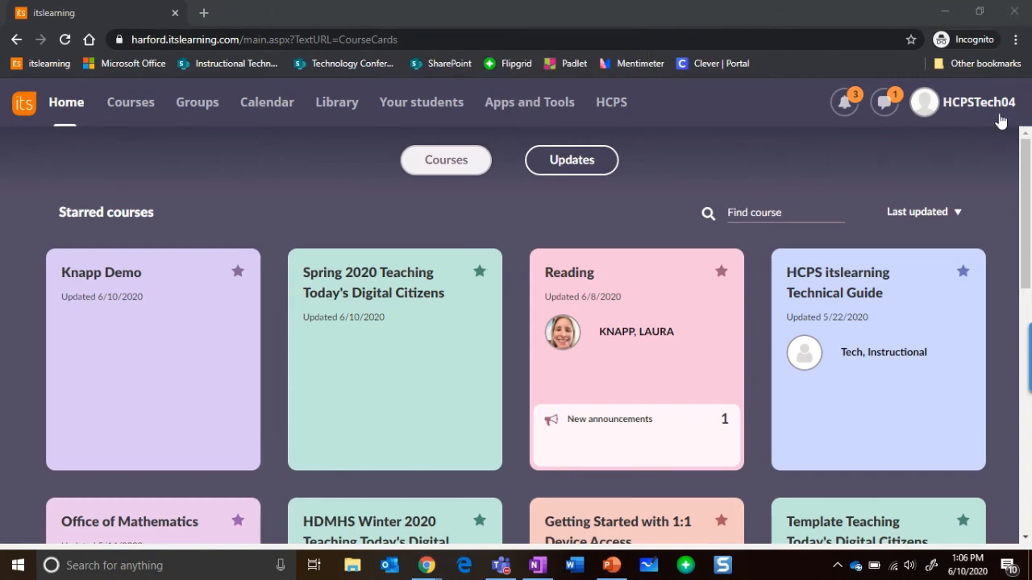
As the HCPSTech04 student, open the Knapp Demo course and step through the Homeostasis plan to the Explore folder.
{"action": "left_click", "coordinate": [181, 327]}
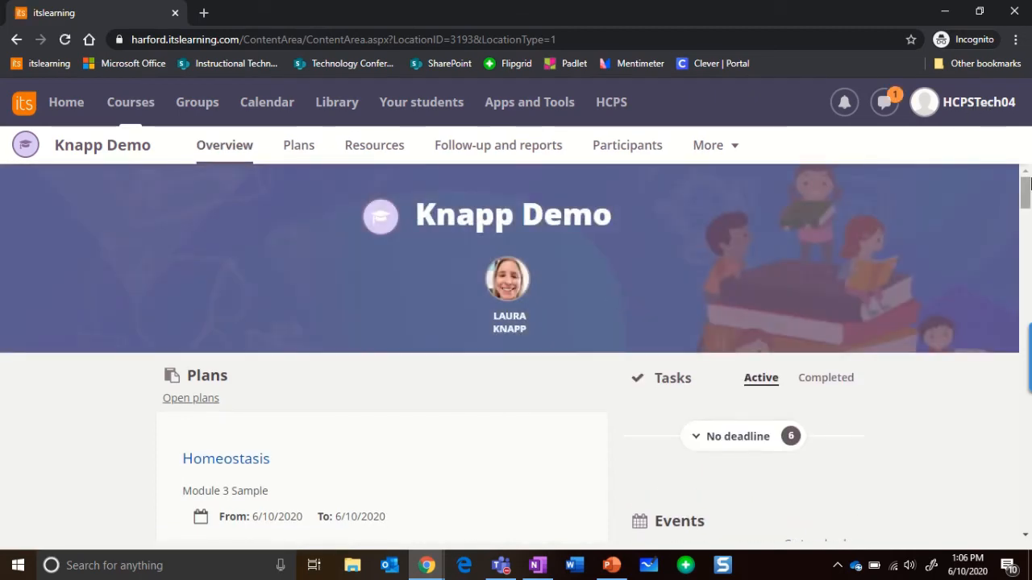
{"action": "scroll", "coordinate": [1026, 209], "scroll_direction": "down", "scroll_amount": 2}
{"action": "scroll", "coordinate": [1026, 210], "scroll_direction": "down", "scroll_amount": 4}
{"action": "scroll", "coordinate": [441, 329], "scroll_direction": "up", "scroll_amount": 3}
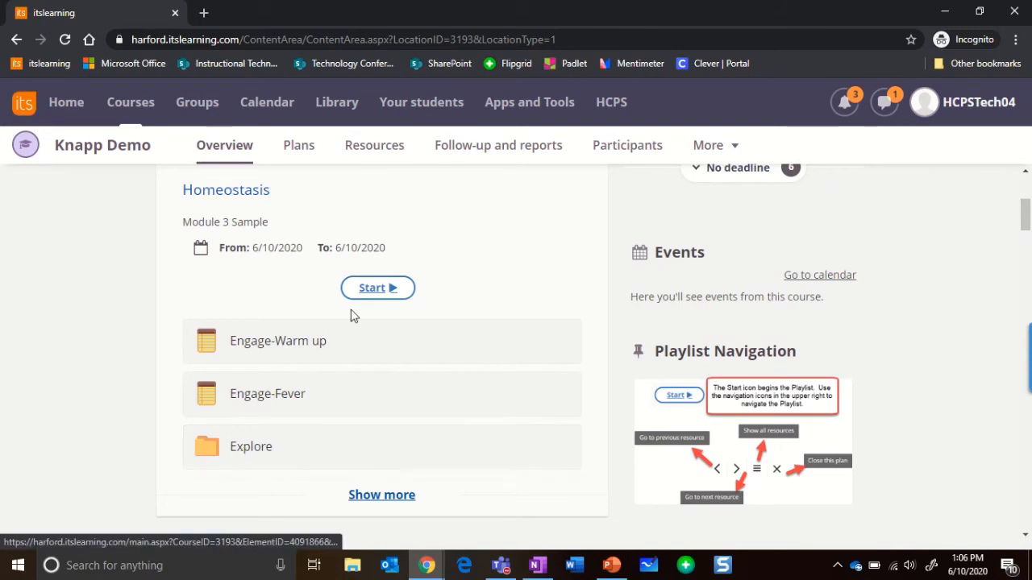
{"action": "left_click", "coordinate": [376, 289]}
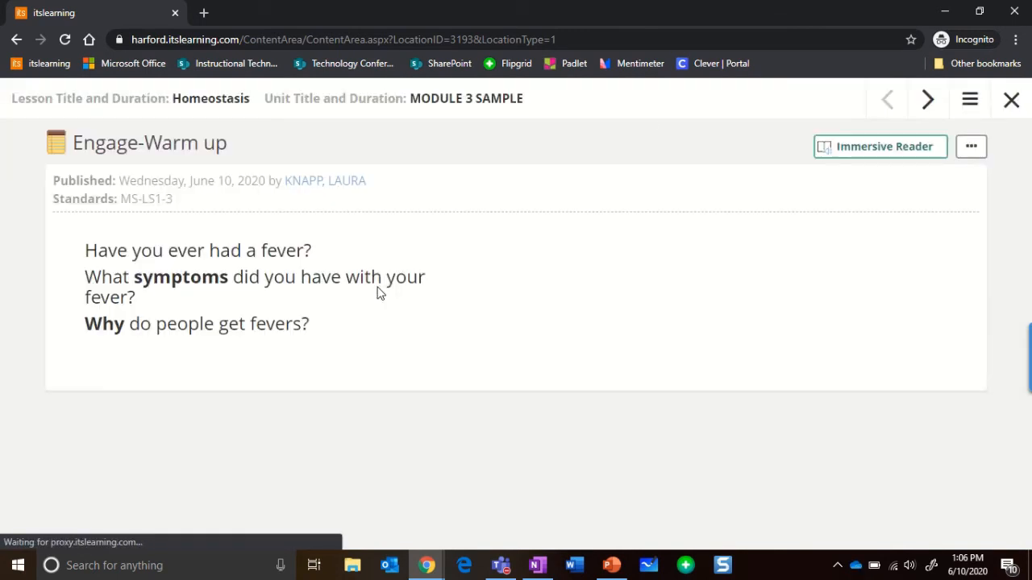
{"action": "left_click", "coordinate": [928, 101]}
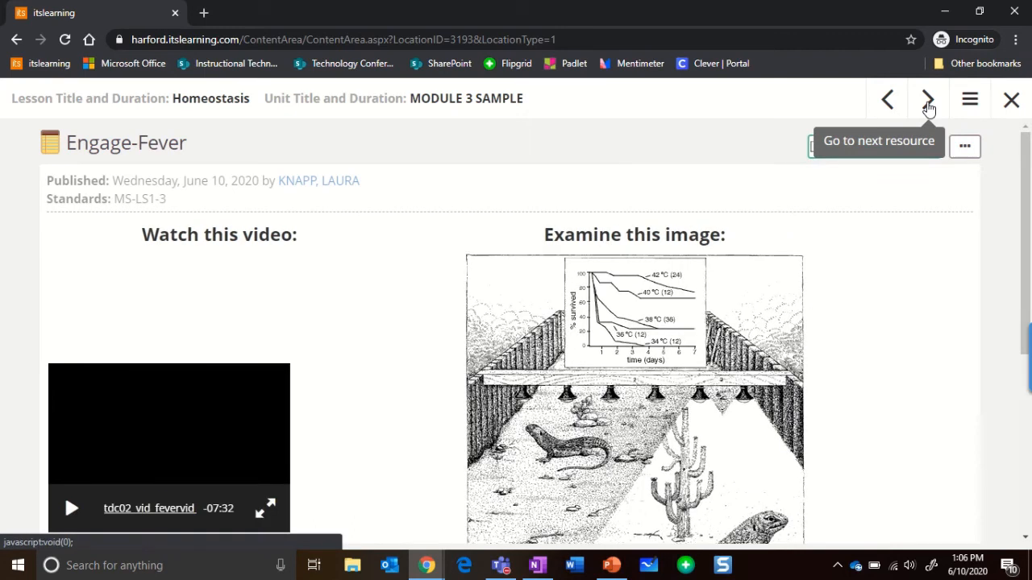
{"action": "left_click", "coordinate": [928, 100]}
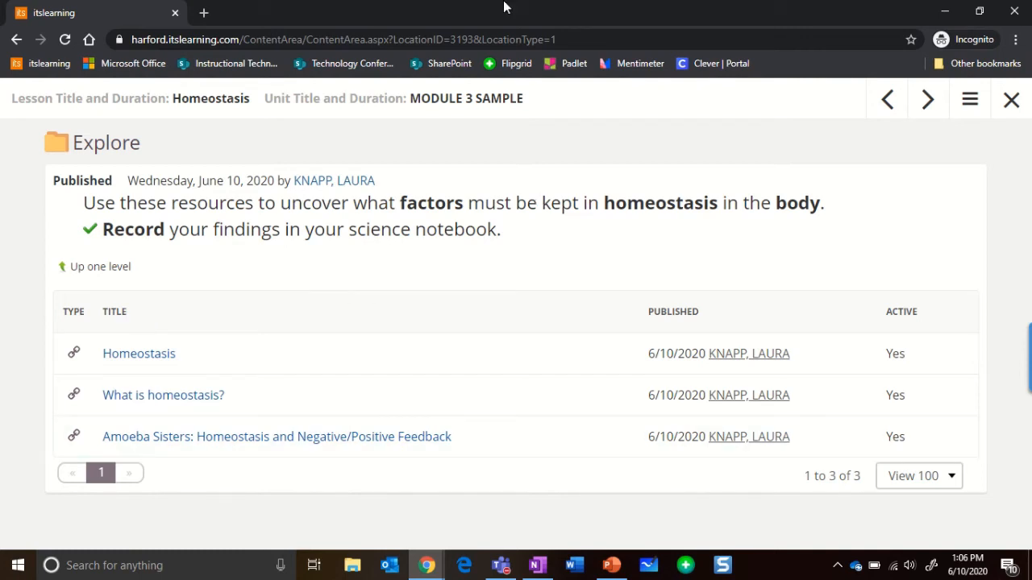
Switch to the HCPSTech 03 student window, open Knapp Demo and step through the Homeostasis plan to the Explore folder.
{"action": "mouse_move", "coordinate": [502, 7]}
{"action": "left_click", "coordinate": [411, 32]}
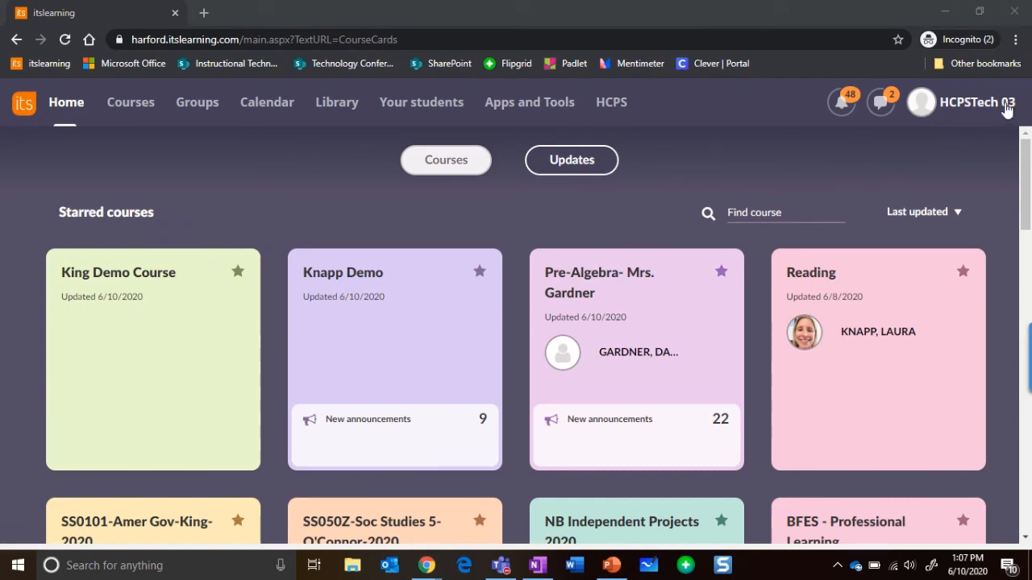
{"action": "left_click", "coordinate": [308, 346]}
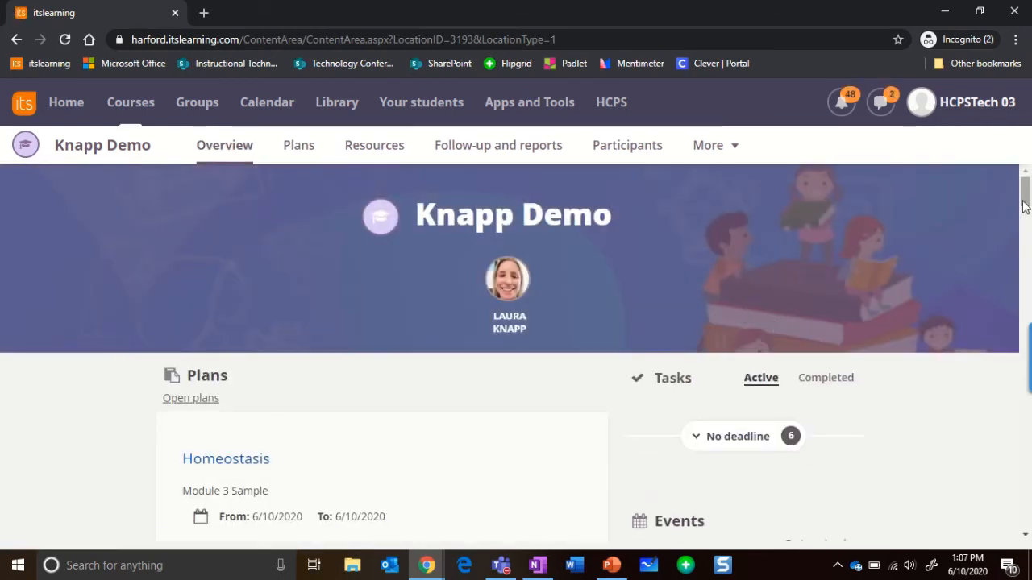
{"action": "left_click", "coordinate": [1025, 234]}
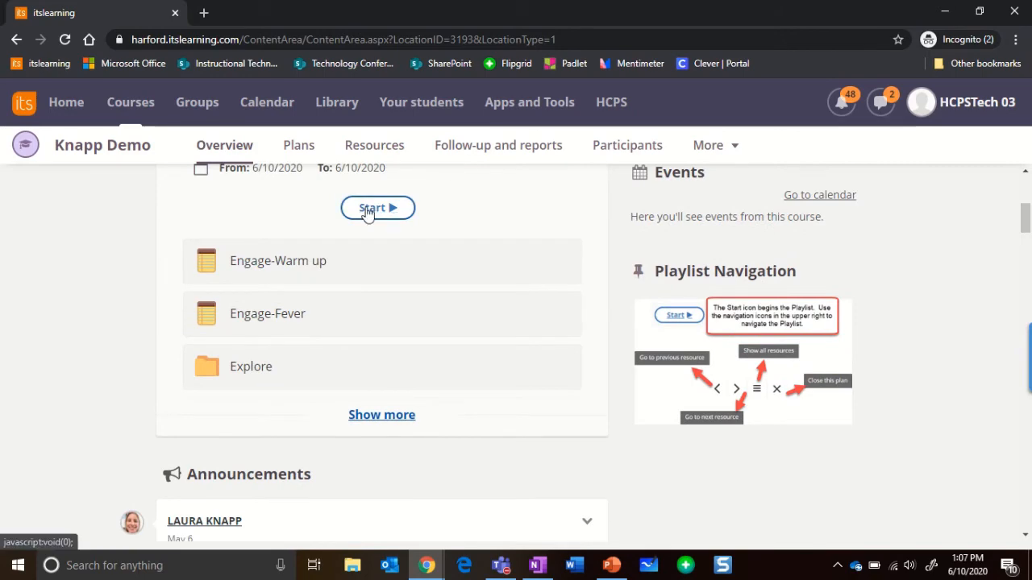
{"action": "left_click", "coordinate": [373, 208]}
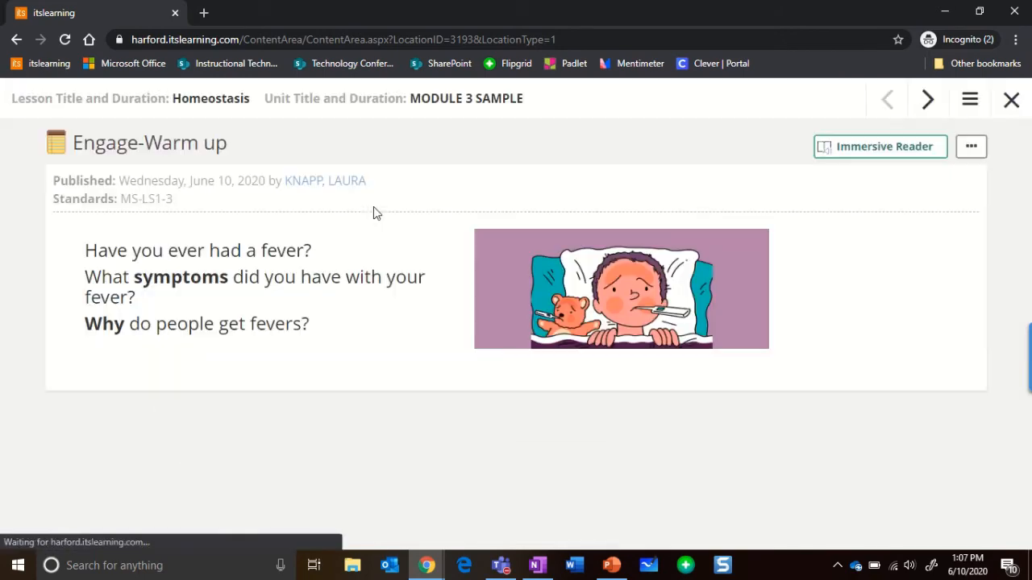
{"action": "left_click", "coordinate": [927, 104]}
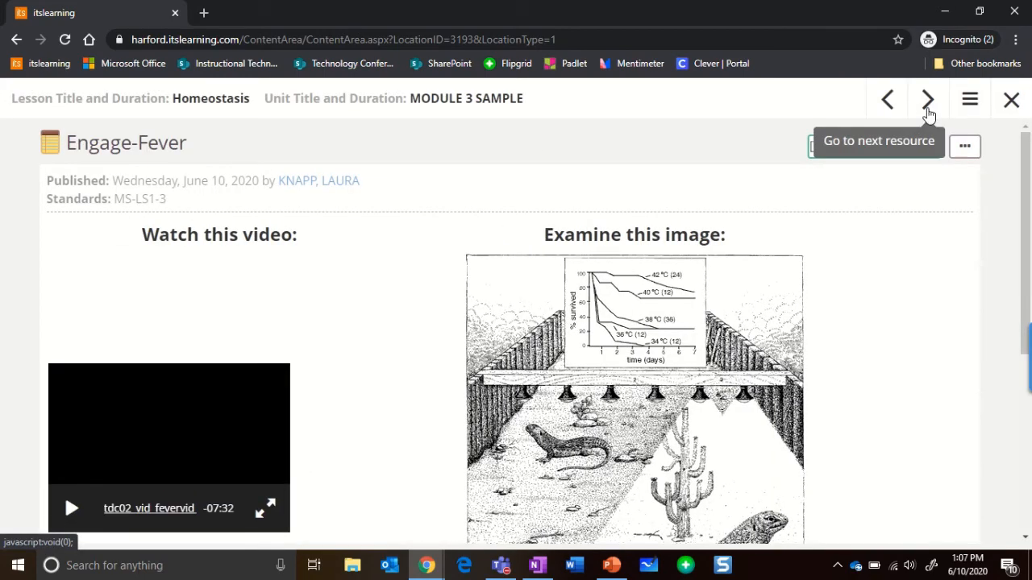
{"action": "left_click", "coordinate": [927, 111]}
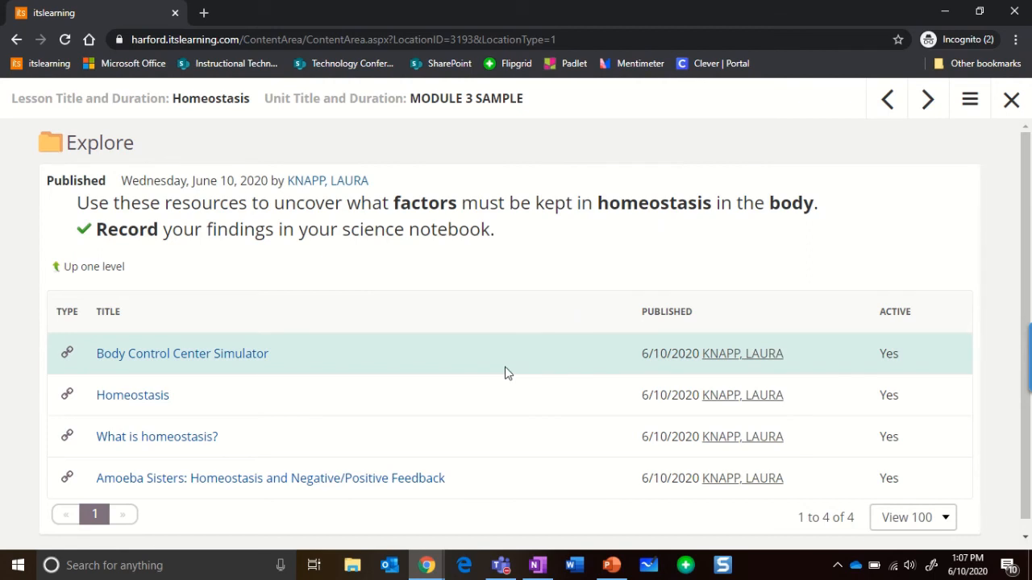
Return to the teacher window, open the course plans and show all resource types to add to the Homeostasis plan.
{"action": "left_click", "coordinate": [428, 566]}
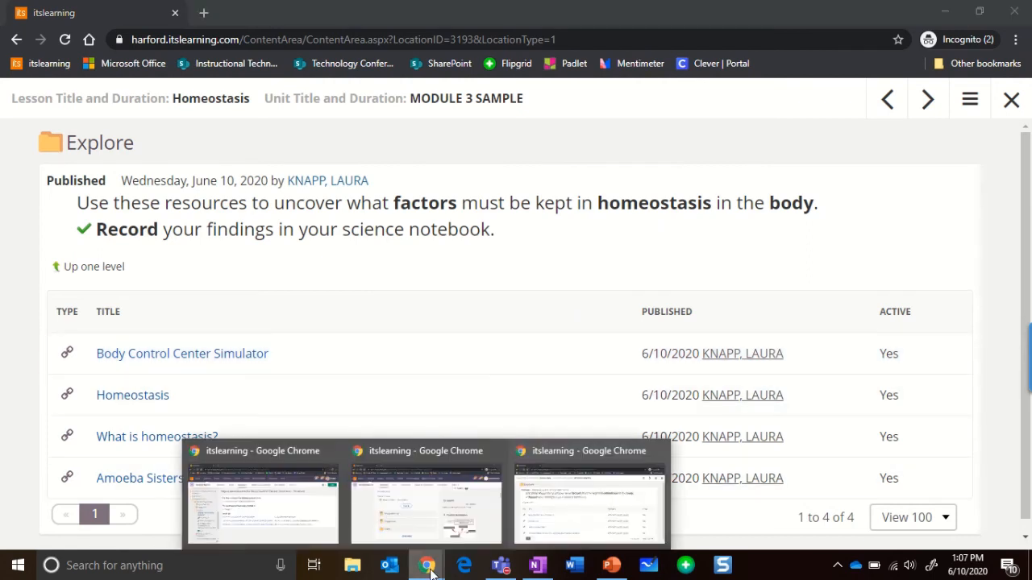
{"action": "left_click", "coordinate": [285, 511]}
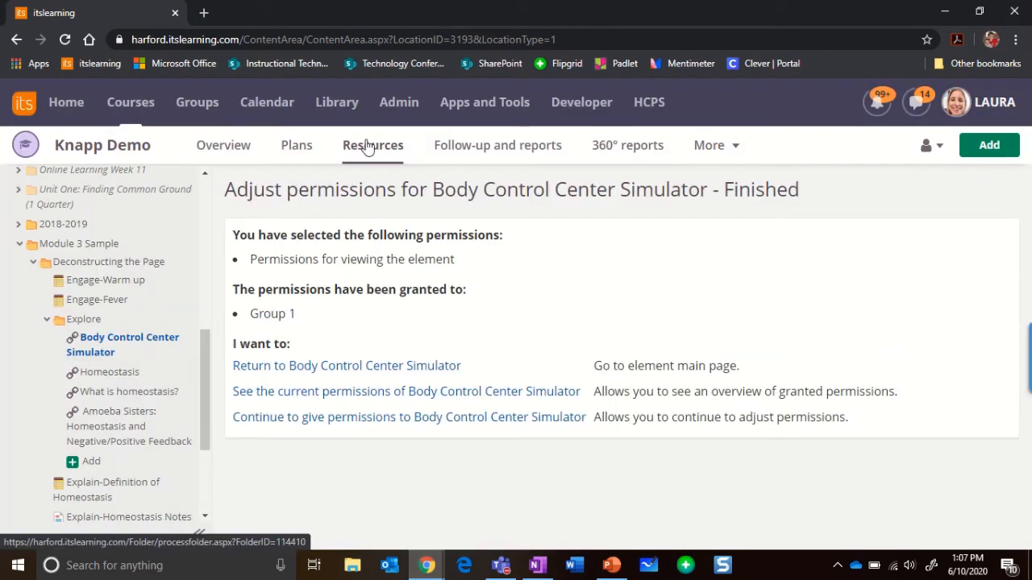
{"action": "left_click", "coordinate": [293, 153]}
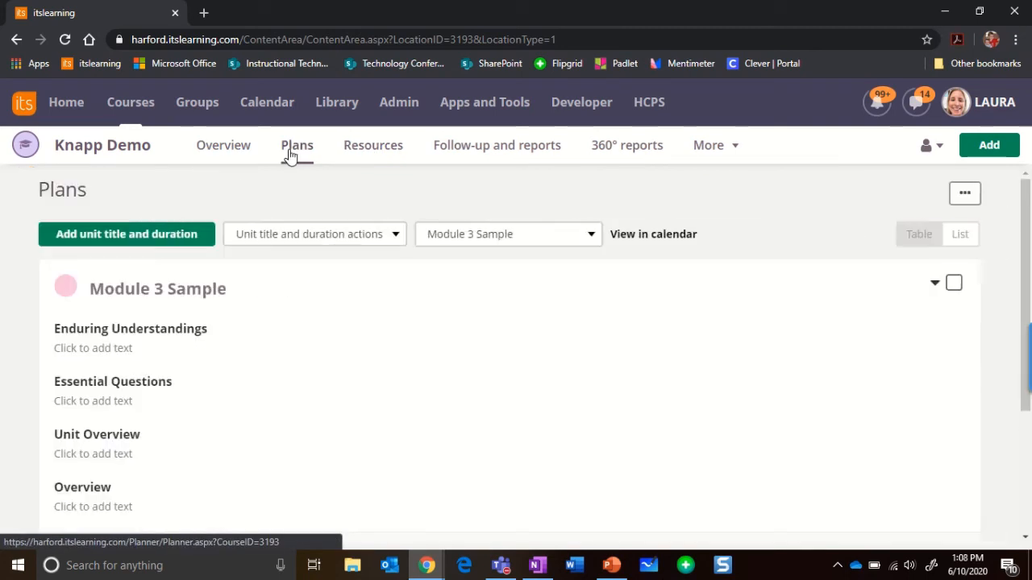
{"action": "left_click_drag", "start_coordinate": [1027, 260], "coordinate": [1026, 436]}
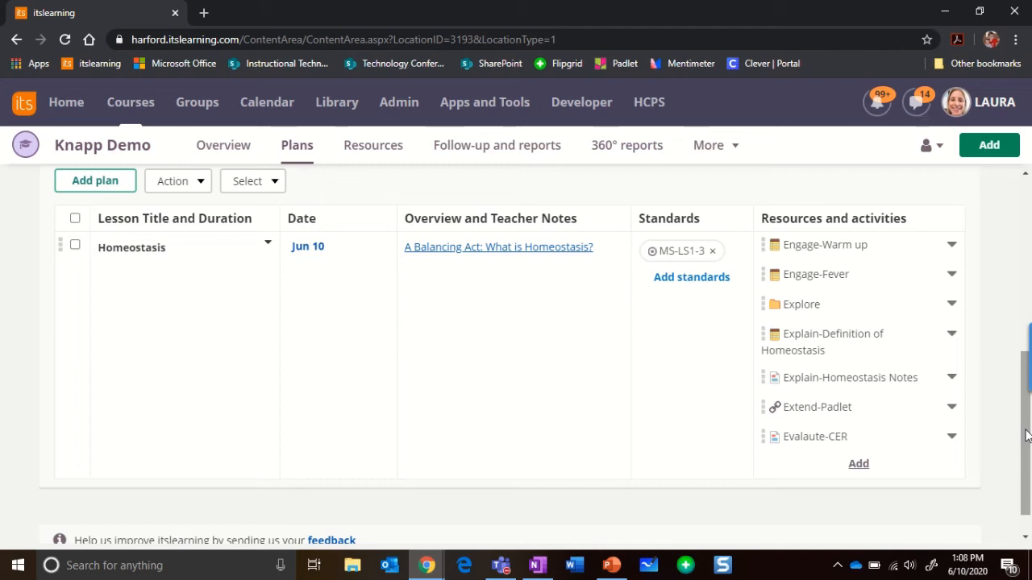
{"action": "left_click", "coordinate": [860, 468]}
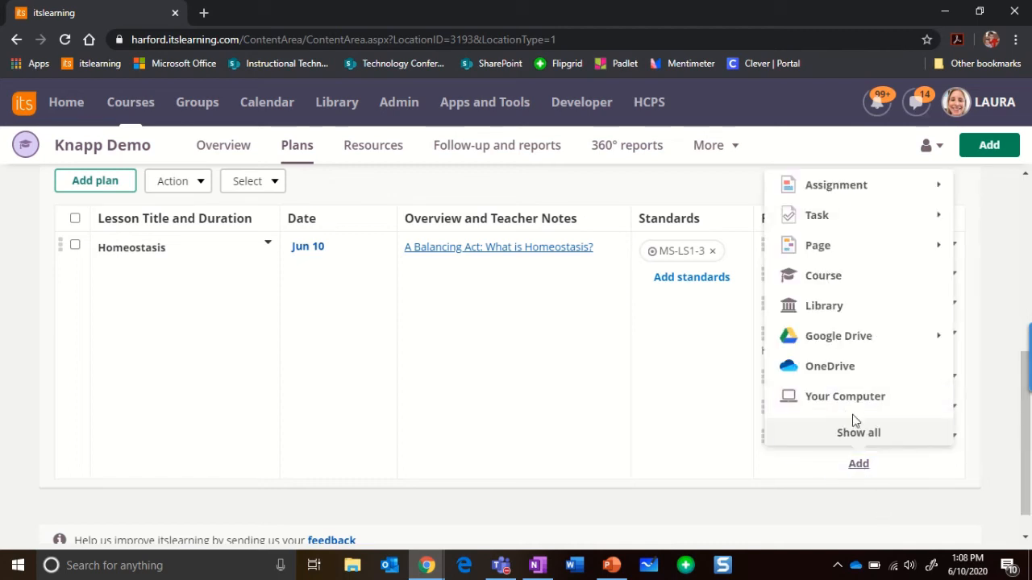
{"action": "left_click", "coordinate": [854, 433]}
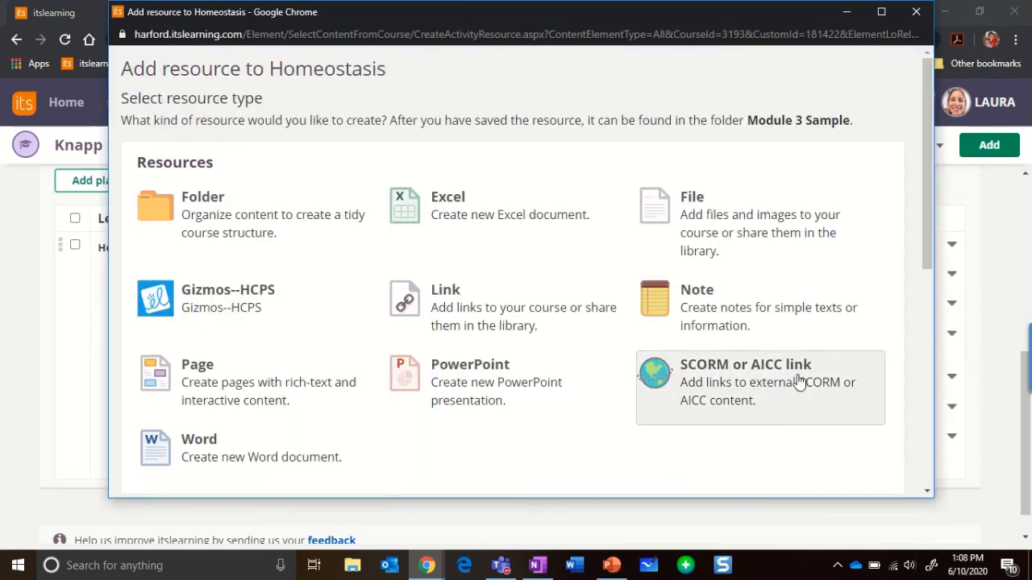
Create a Note resource titled Small Group Meeting.
{"action": "left_click", "coordinate": [744, 301]}
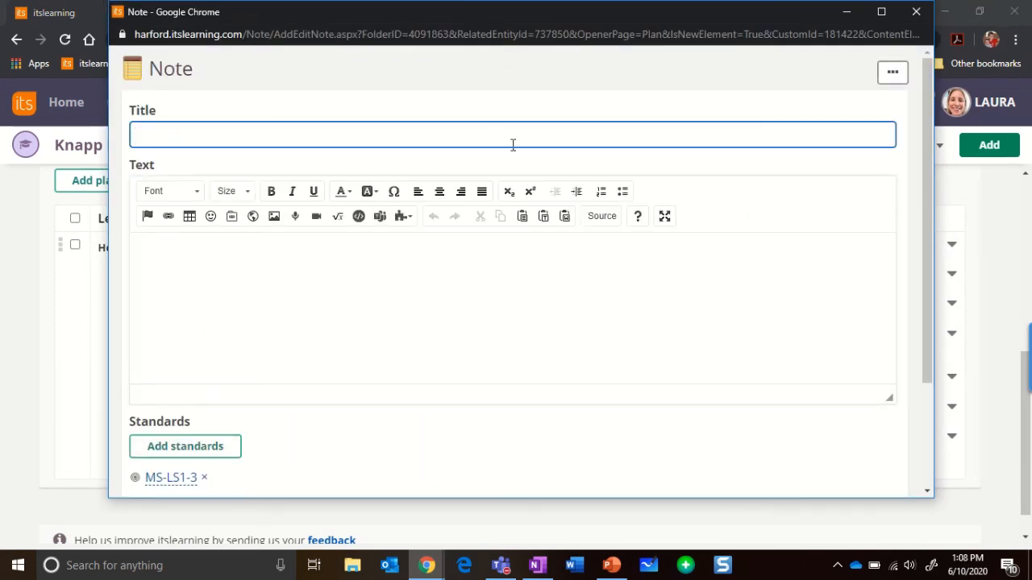
{"action": "type", "text": "Small Group"}
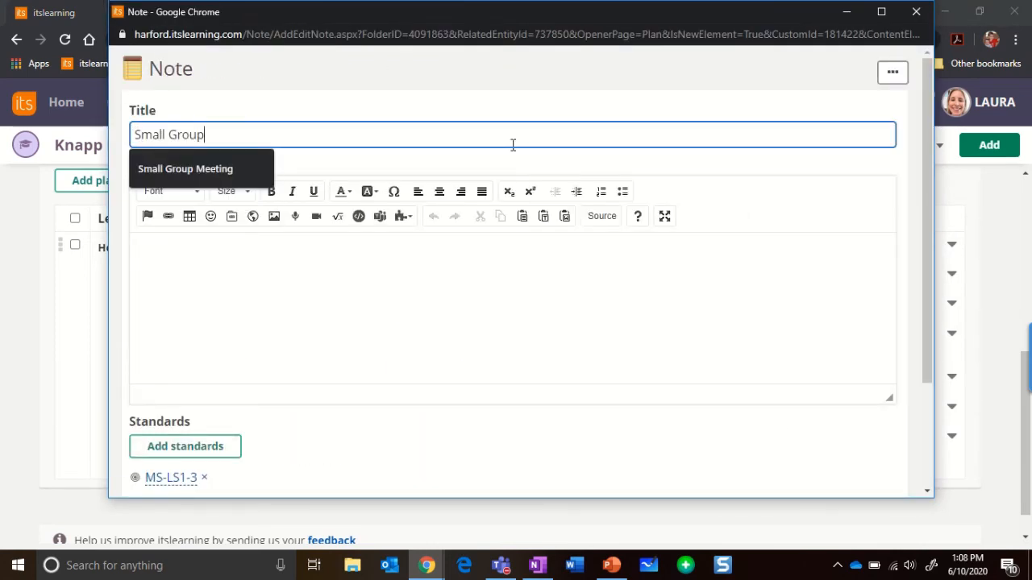
{"action": "type", "text": " Meeting"}
{"action": "key", "text": "Tab"}
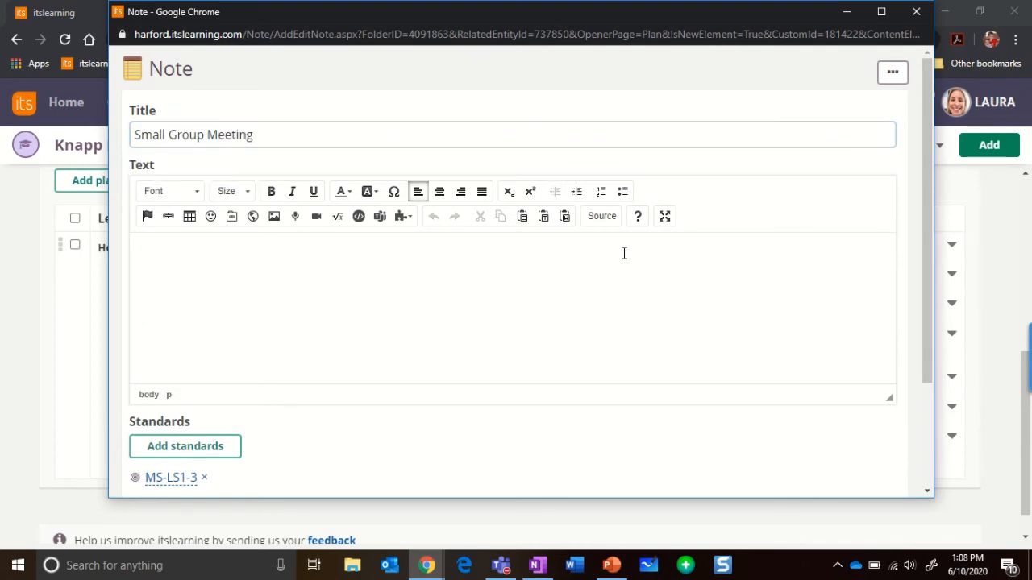
Insert a Microsoft Teams meeting into the note text and sign in with the teacher's school account.
{"action": "left_click", "coordinate": [381, 218]}
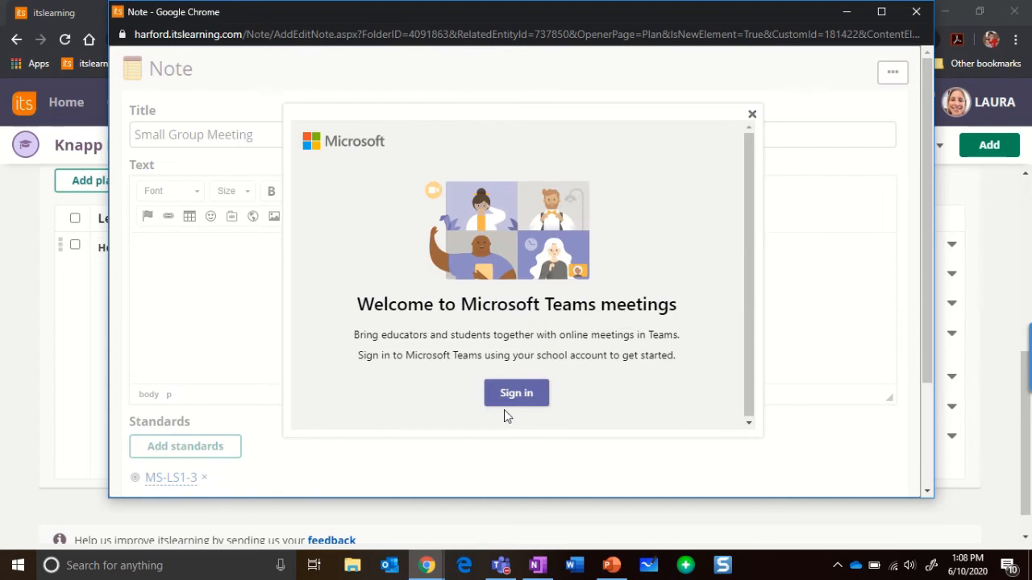
{"action": "left_click", "coordinate": [509, 395]}
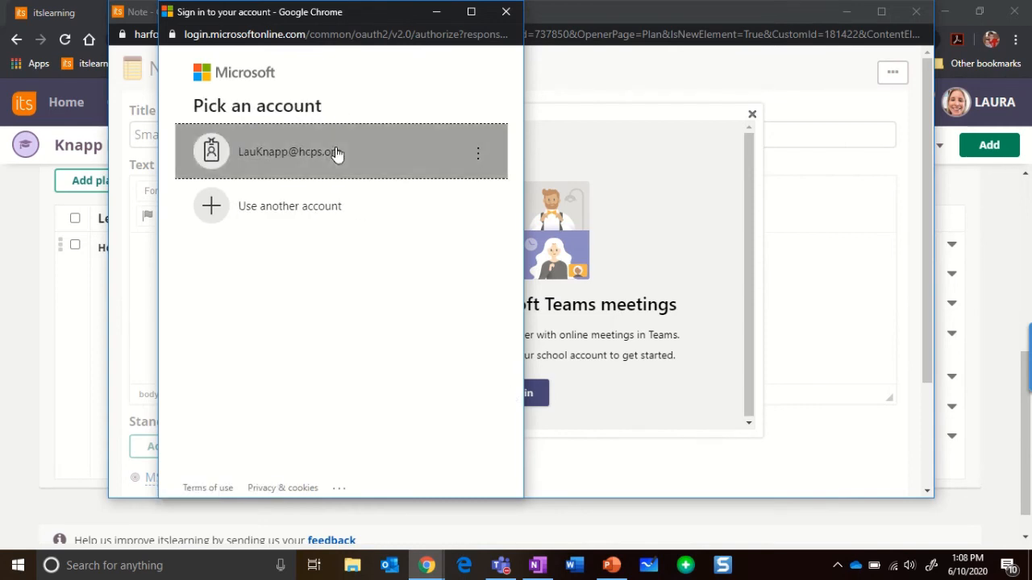
{"action": "left_click", "coordinate": [337, 153]}
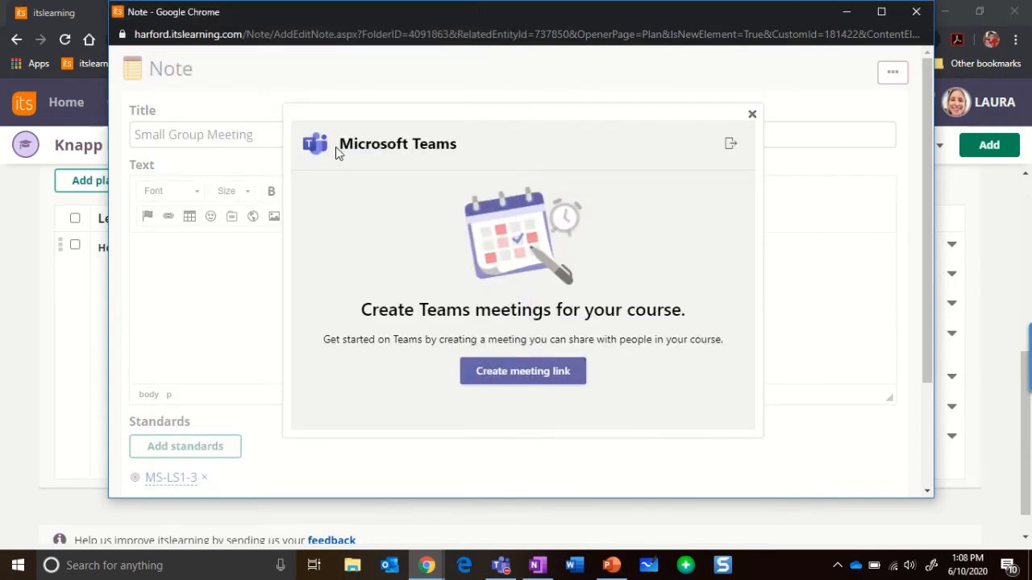
Start creating a Teams meeting link titled Small Group Meeting.
{"action": "left_click", "coordinate": [492, 377]}
{"action": "left_click", "coordinate": [414, 183]}
{"action": "type", "text": "Sa"}
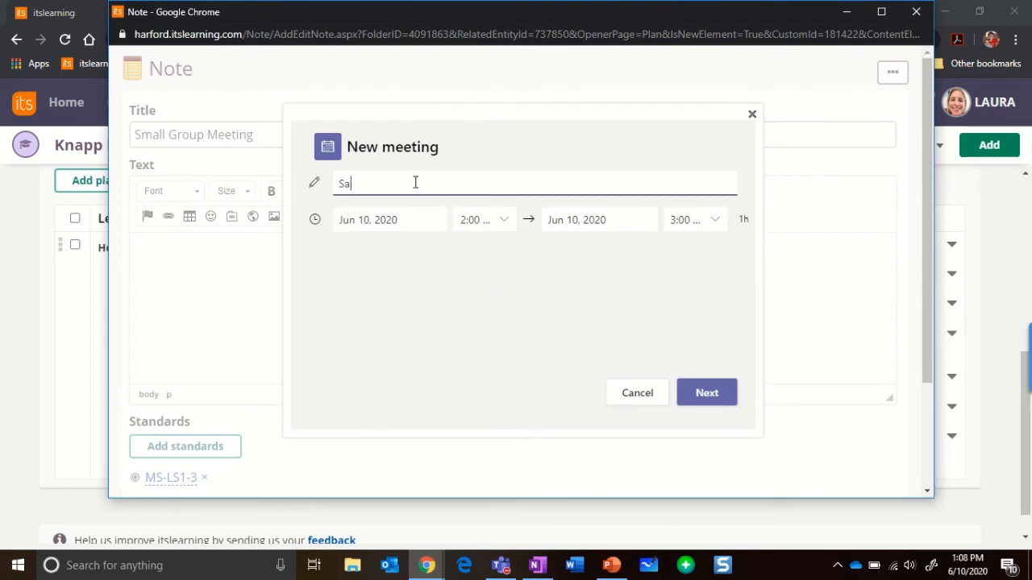
{"action": "key", "text": "BackSpace"}
{"action": "key", "text": "Down"}
{"action": "key", "text": "Tab"}
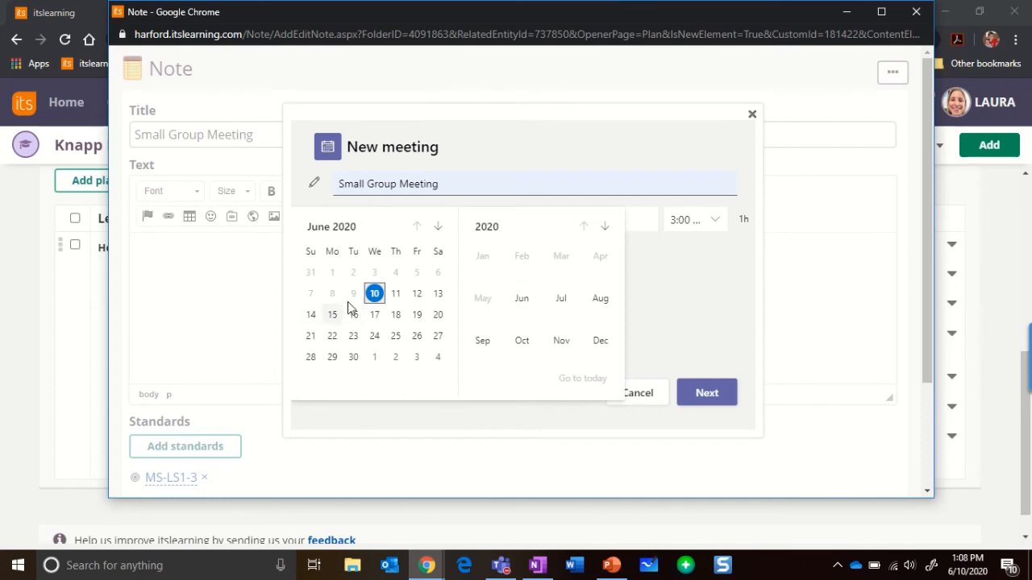
Schedule the meeting for Jun 10, 2020 from 2:00 to 2:30 PM and create it.
{"action": "left_click", "coordinate": [378, 292]}
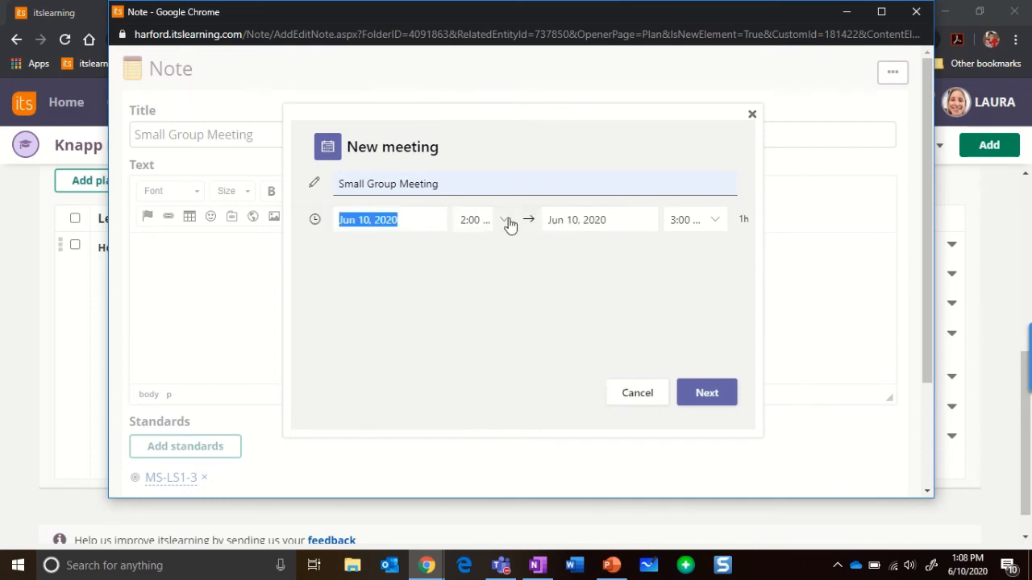
{"action": "left_click", "coordinate": [718, 219]}
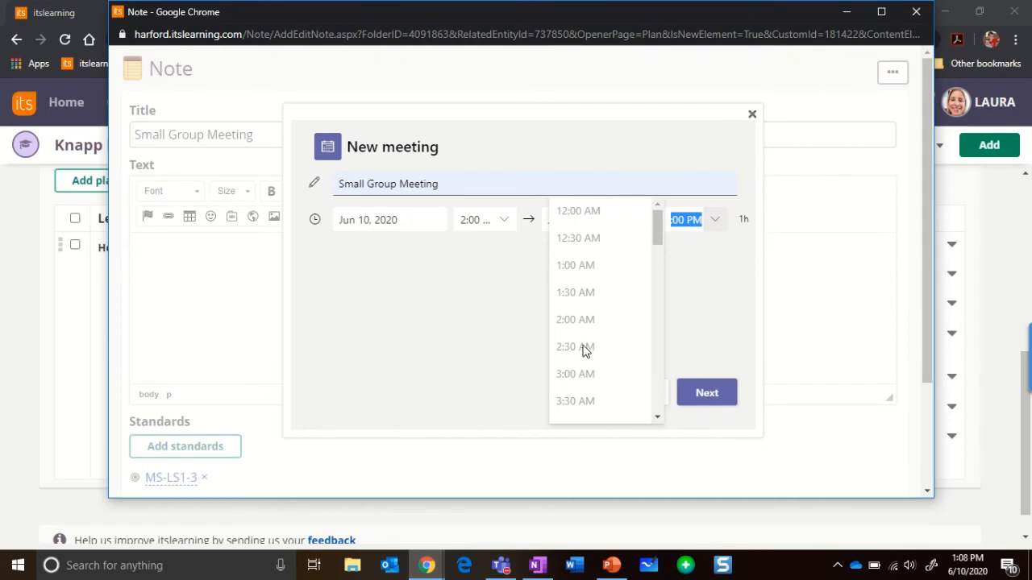
{"action": "left_click_drag", "start_coordinate": [655, 232], "coordinate": [668, 350]}
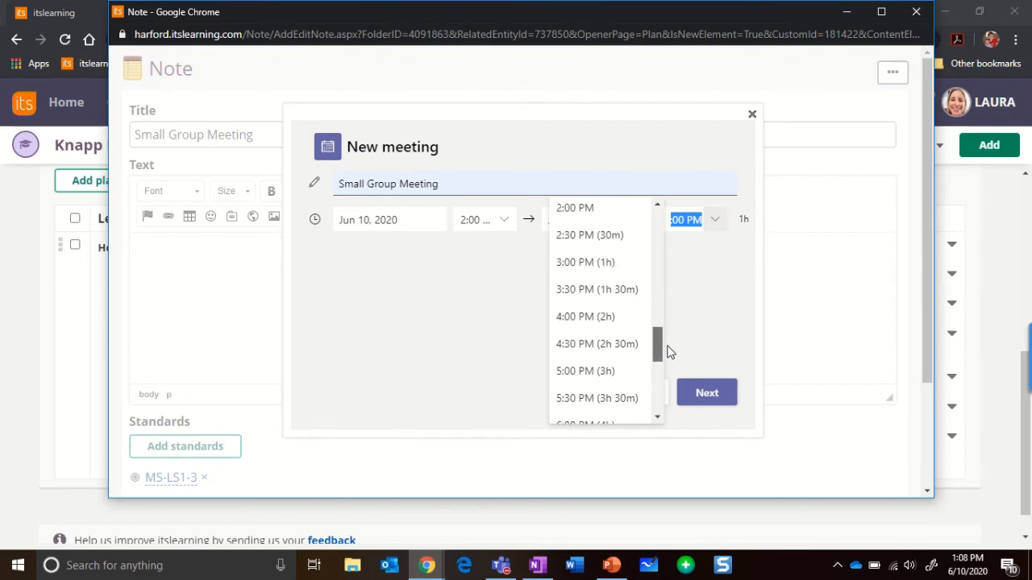
{"action": "left_click", "coordinate": [595, 234]}
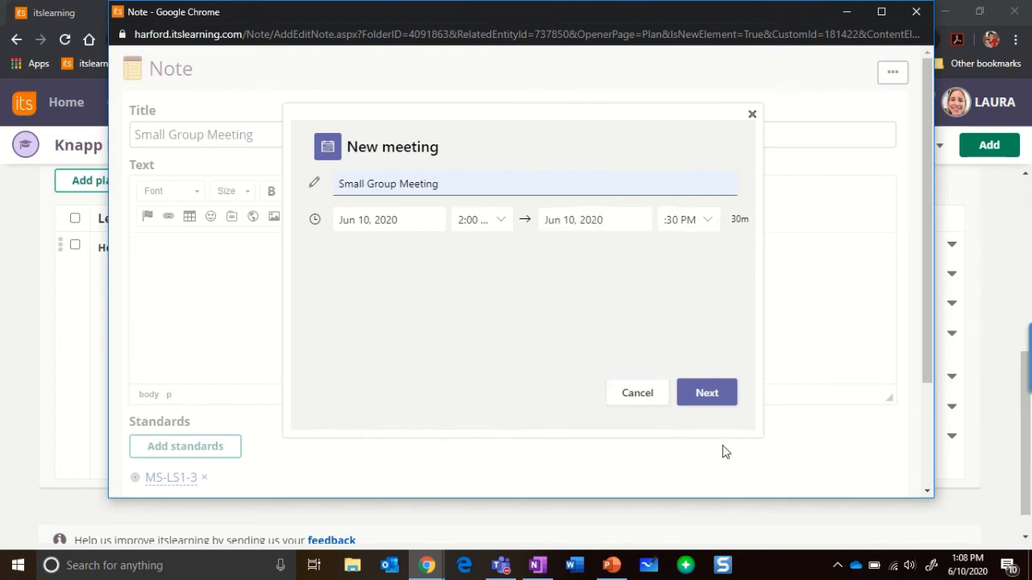
{"action": "left_click", "coordinate": [707, 392]}
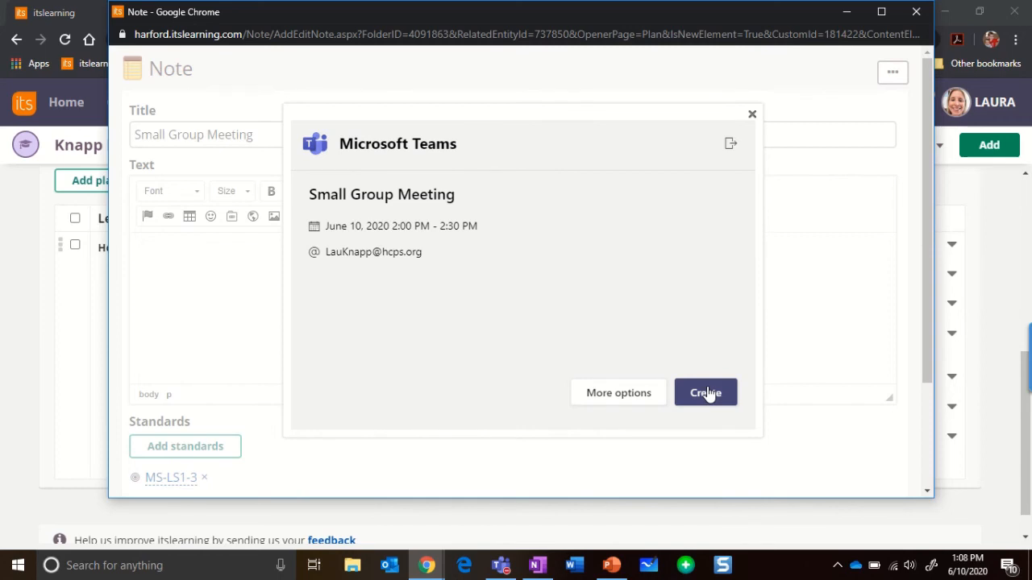
{"action": "left_click", "coordinate": [707, 393]}
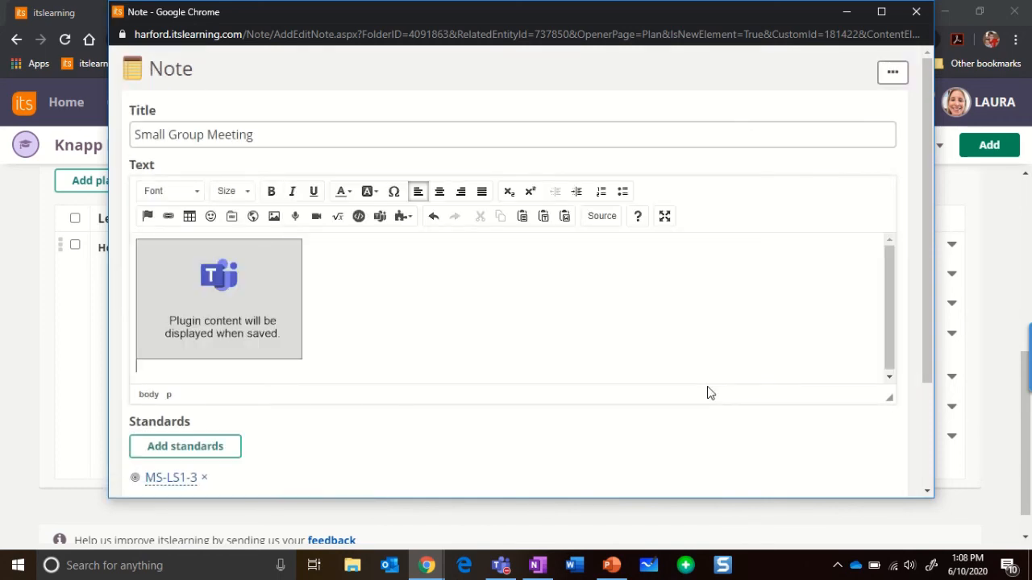
Save the Small Group Meeting note.
{"action": "left_click_drag", "start_coordinate": [928, 273], "coordinate": [926, 353]}
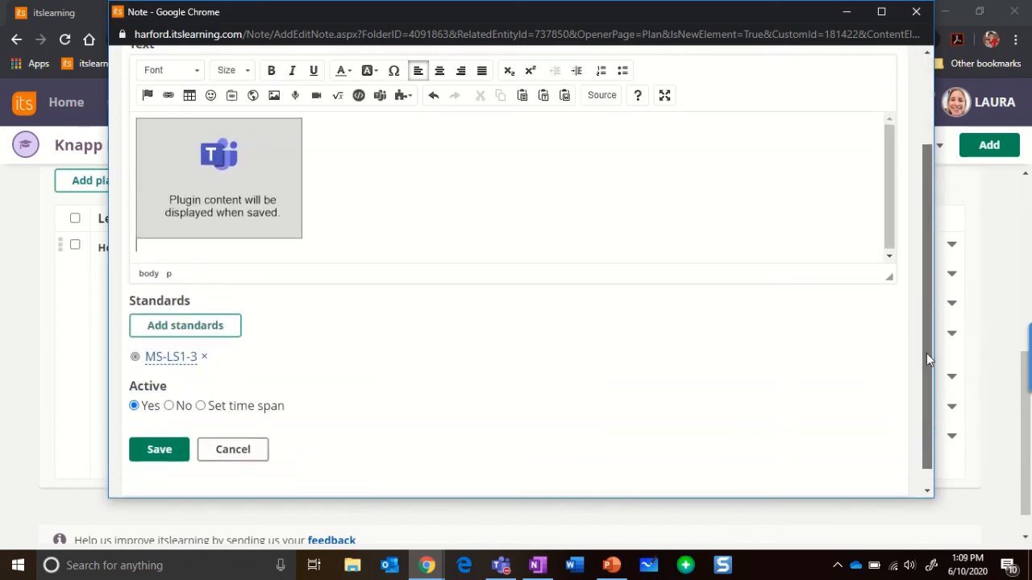
{"action": "left_click", "coordinate": [158, 452]}
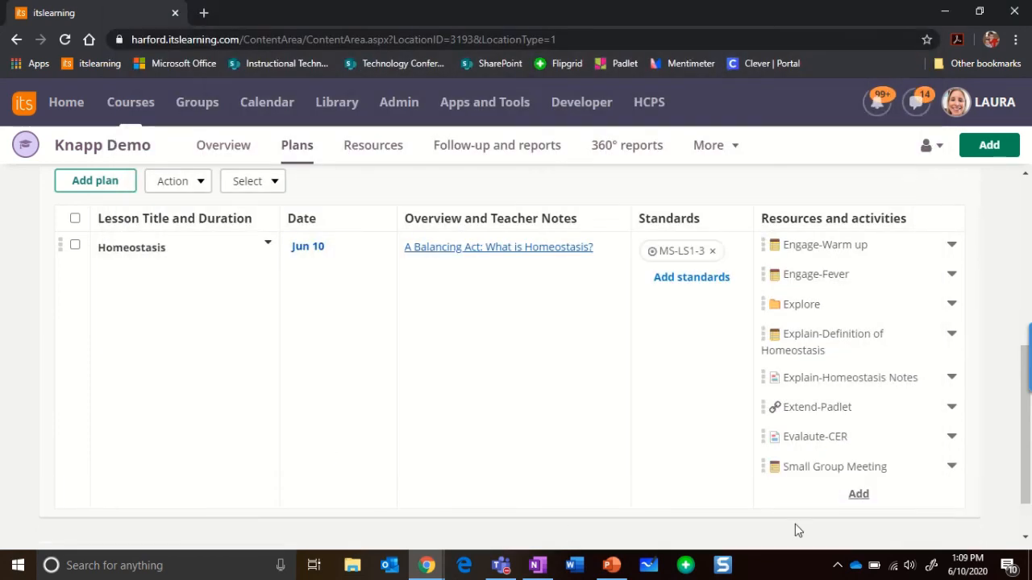
Restrict viewing of the Small Group Meeting note to the participant Student, HCPSTech 03 and save the permissions.
{"action": "left_click", "coordinate": [810, 468]}
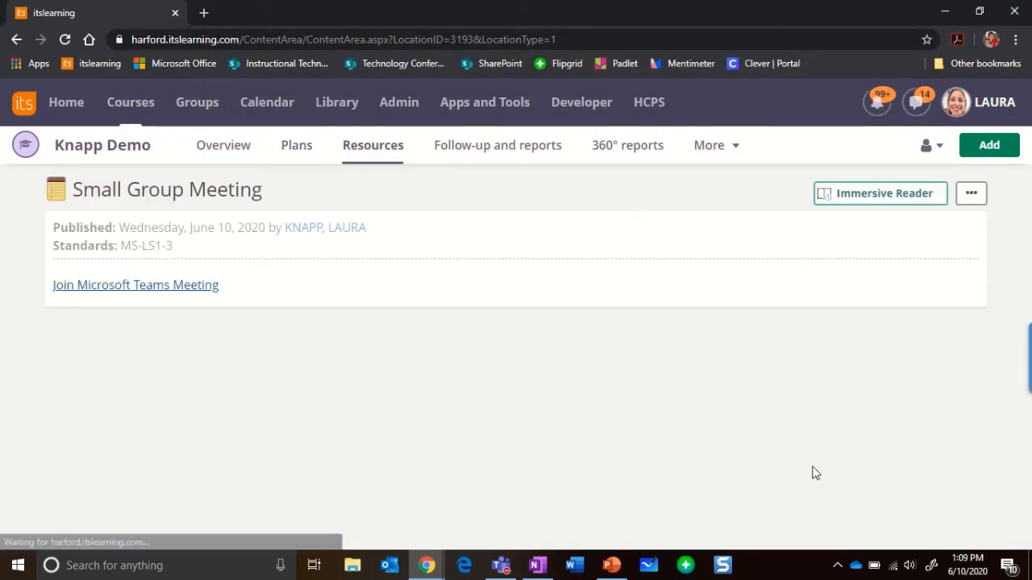
{"action": "left_click", "coordinate": [971, 195]}
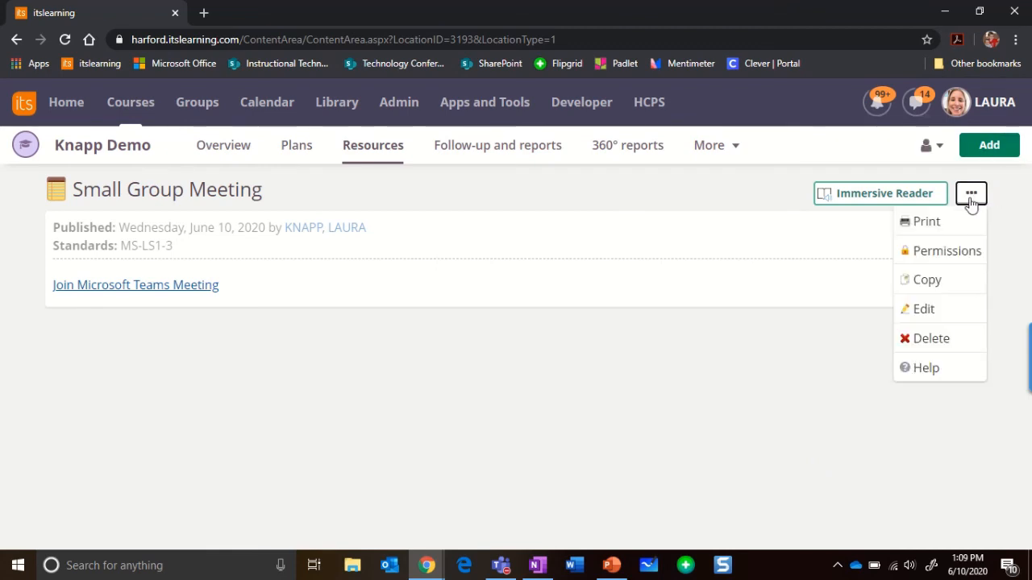
{"action": "left_click", "coordinate": [947, 254]}
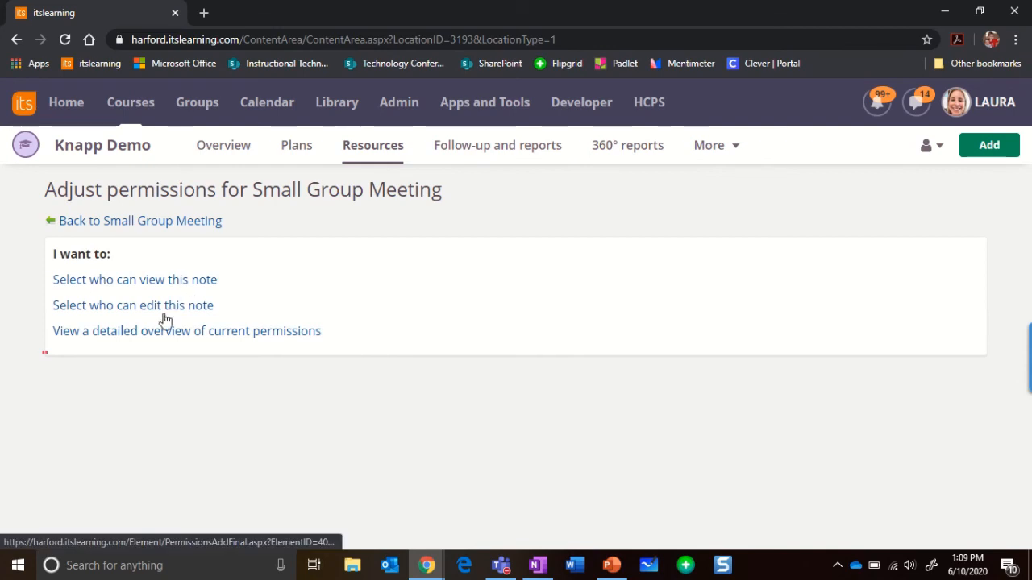
{"action": "left_click", "coordinate": [187, 281]}
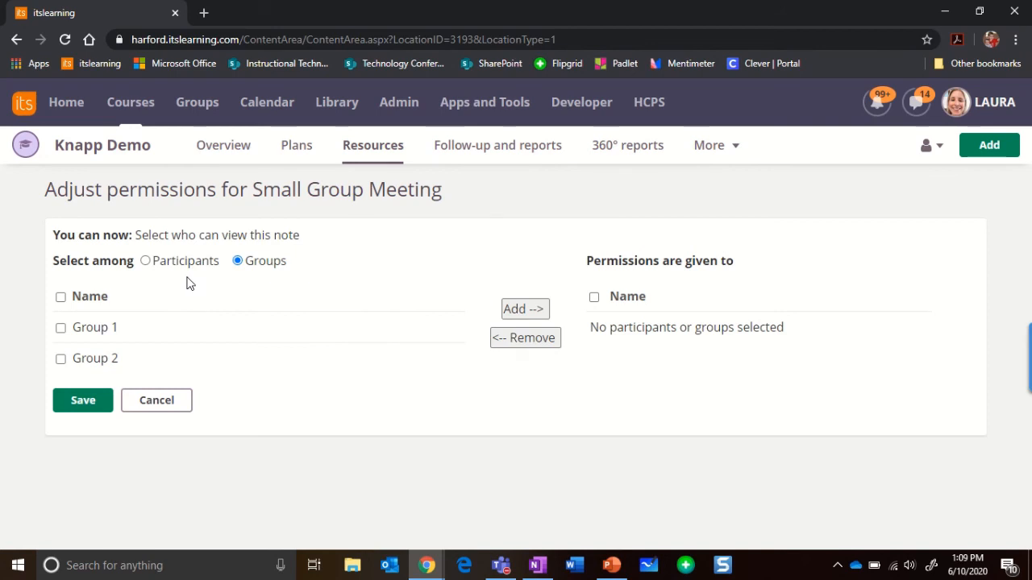
{"action": "left_click", "coordinate": [145, 261]}
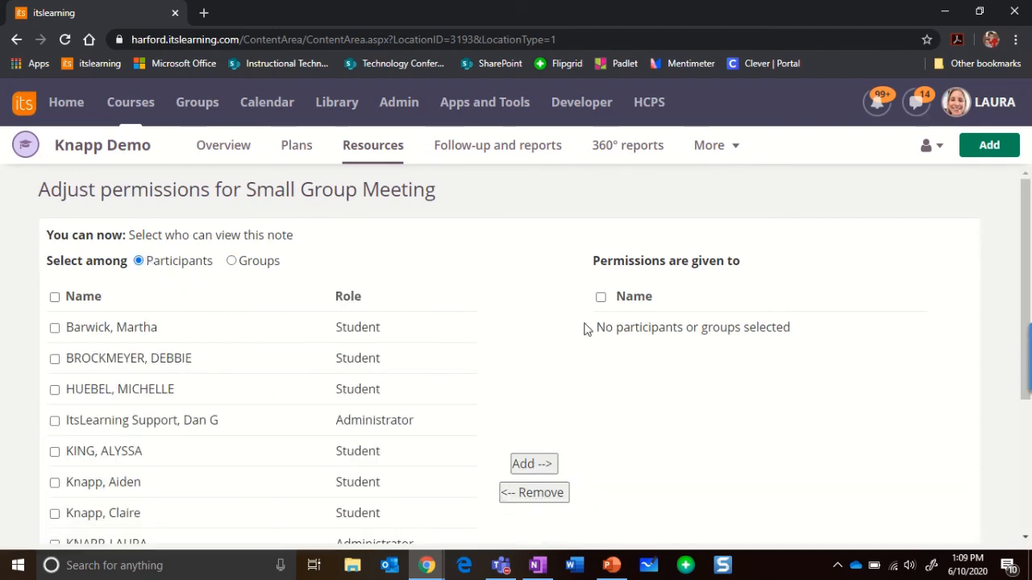
{"action": "mouse_move", "coordinate": [1017, 354]}
{"action": "scroll", "coordinate": [1017, 371], "scroll_direction": "down", "scroll_amount": 2}
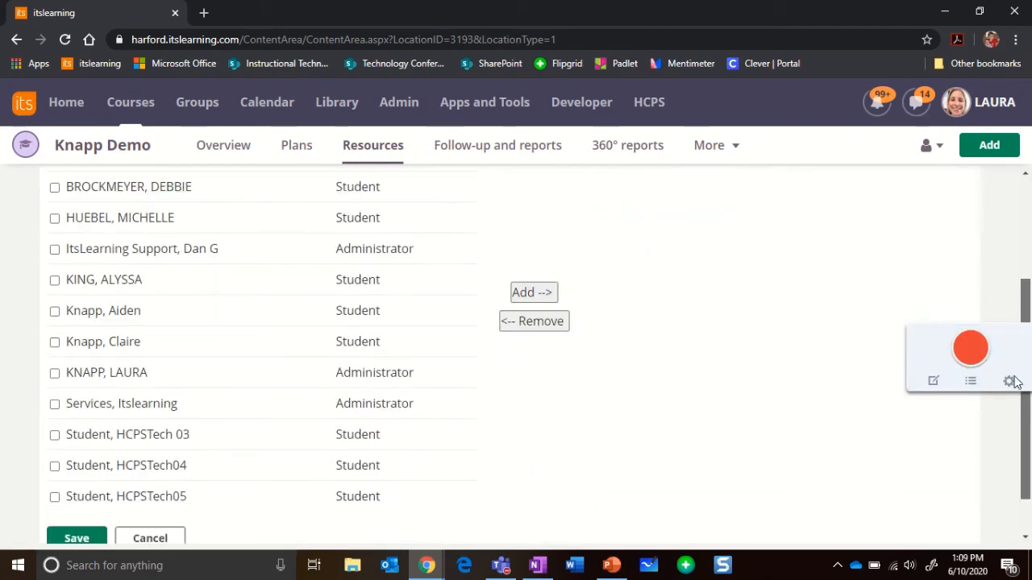
{"action": "scroll", "coordinate": [1009, 399], "scroll_direction": "down", "scroll_amount": 1}
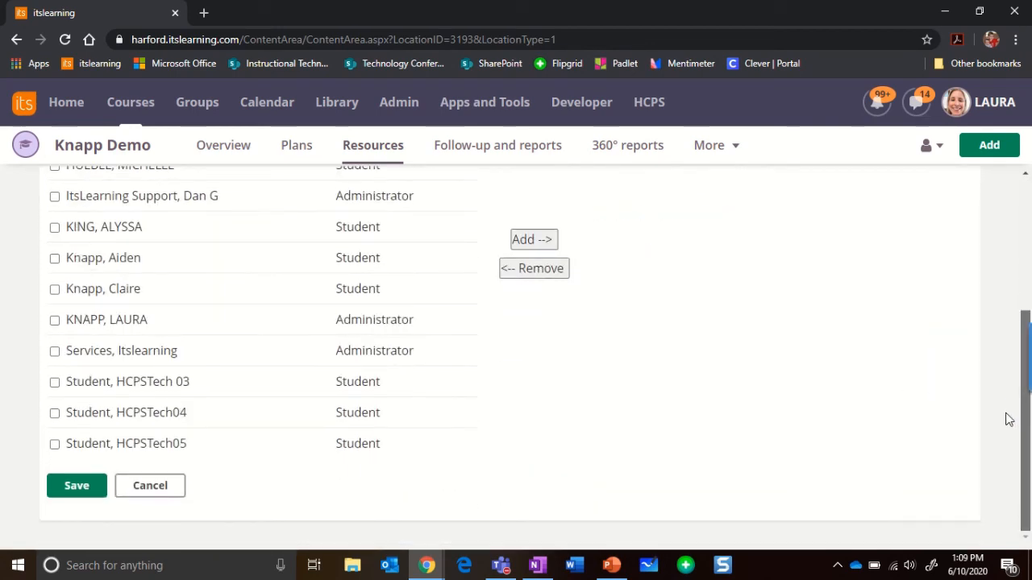
{"action": "left_click", "coordinate": [55, 384]}
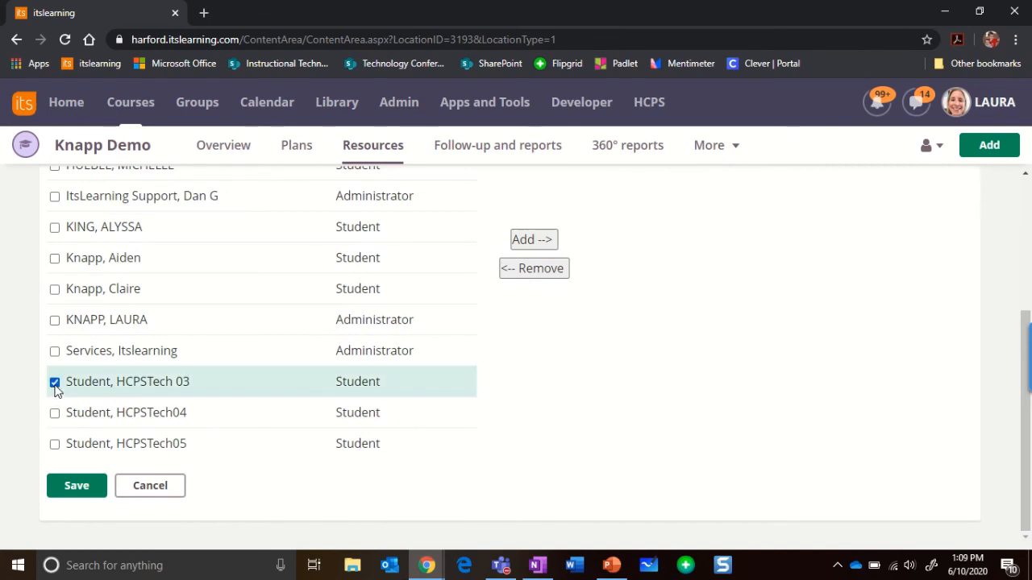
{"action": "left_click", "coordinate": [551, 243]}
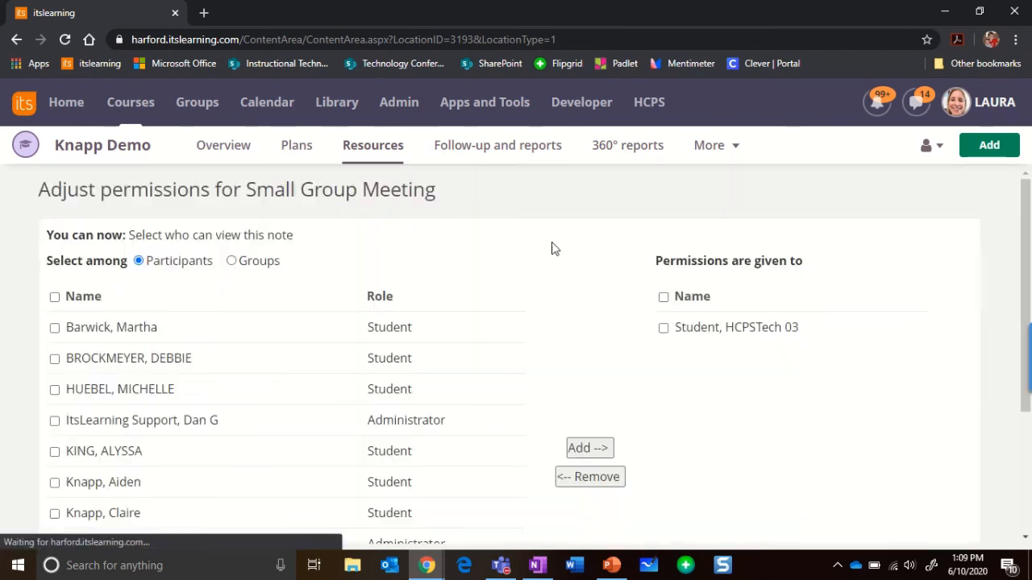
{"action": "scroll", "coordinate": [806, 246], "scroll_direction": "down", "scroll_amount": 1}
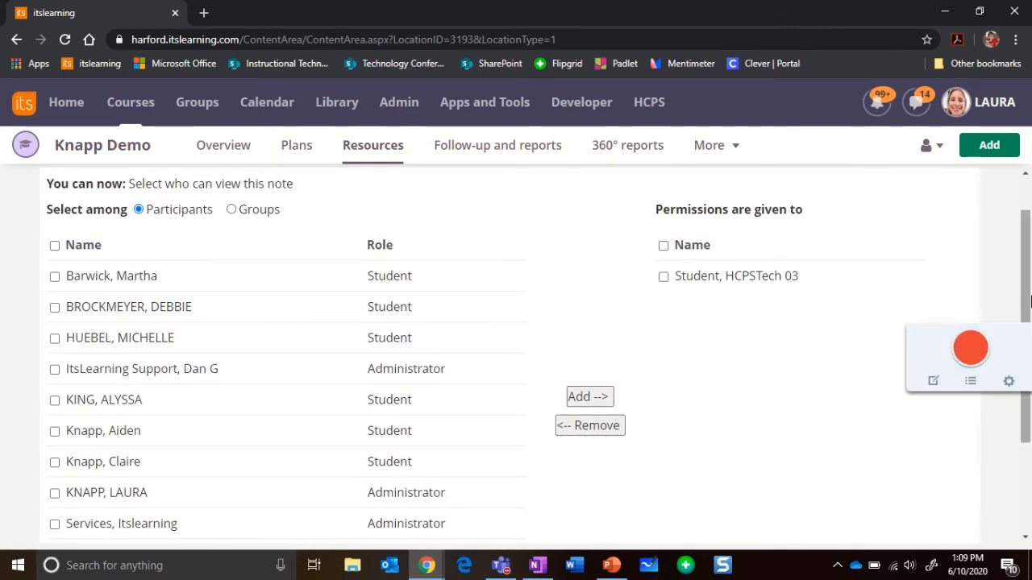
{"action": "scroll", "coordinate": [1029, 405], "scroll_direction": "down", "scroll_amount": 3}
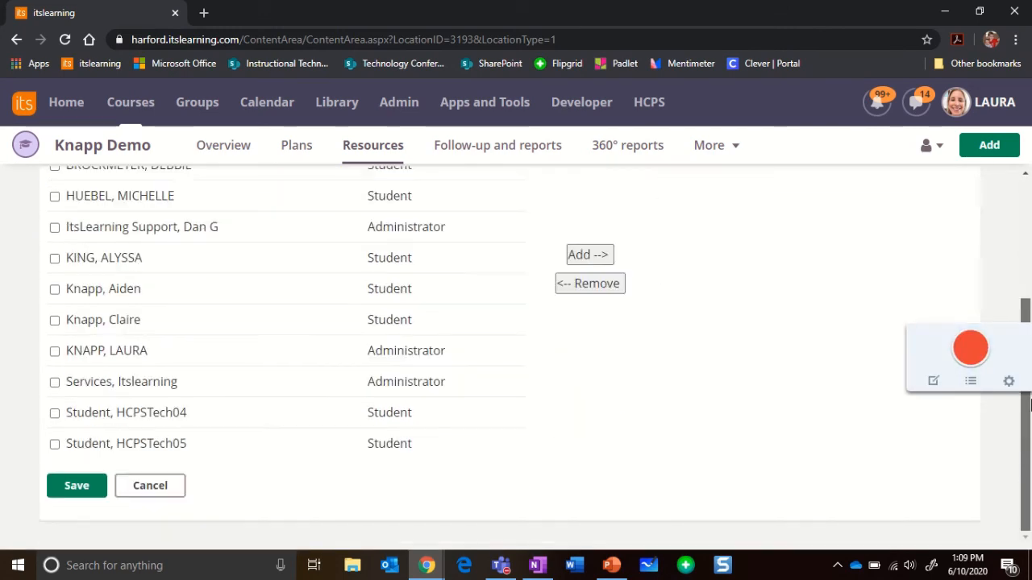
{"action": "left_click", "coordinate": [79, 498]}
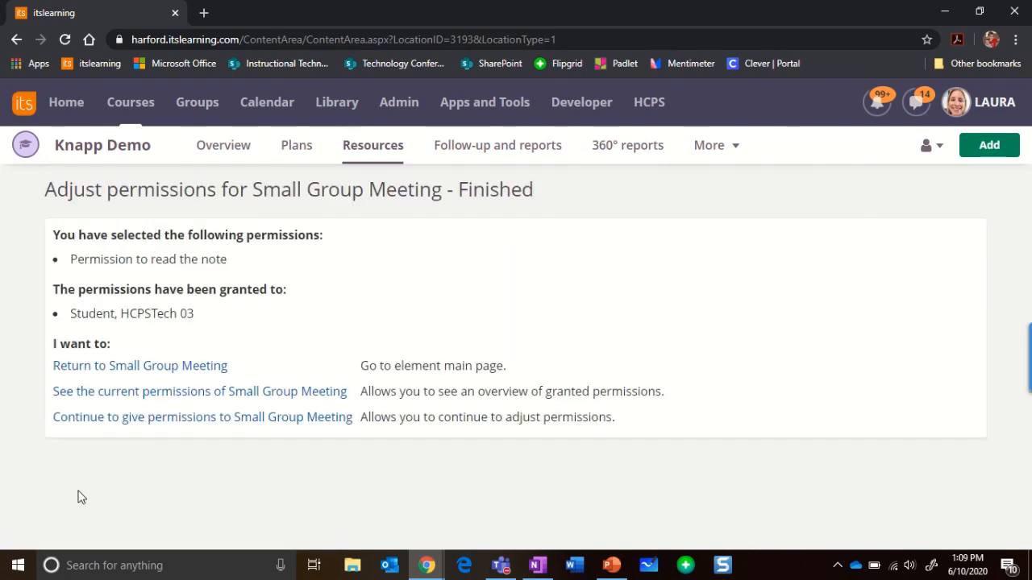
Switch to the student HCPSTech 03 window and expand the Homeostasis plan's resource list on the course overview.
{"action": "left_click", "coordinate": [430, 568]}
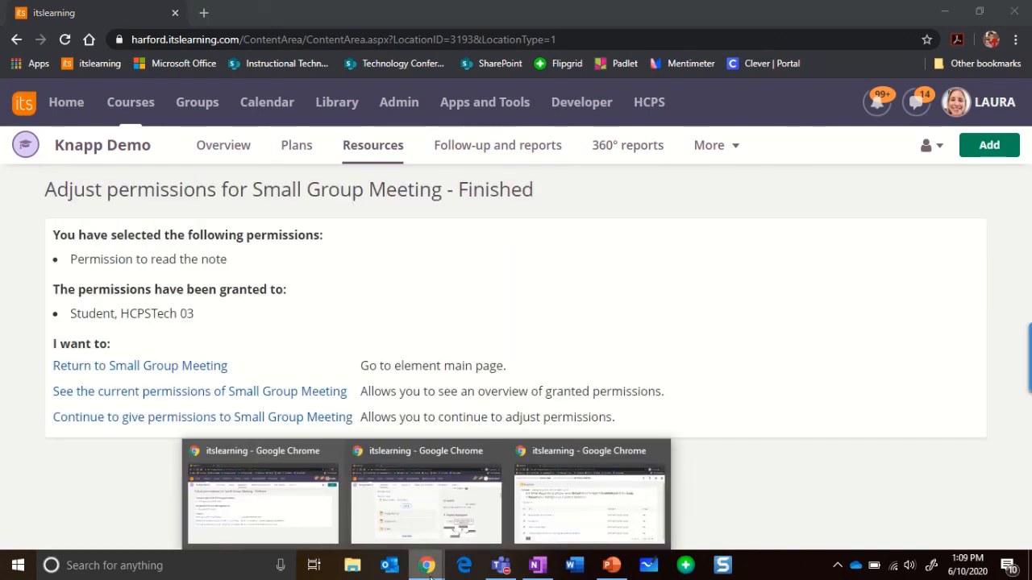
{"action": "mouse_move", "coordinate": [431, 500]}
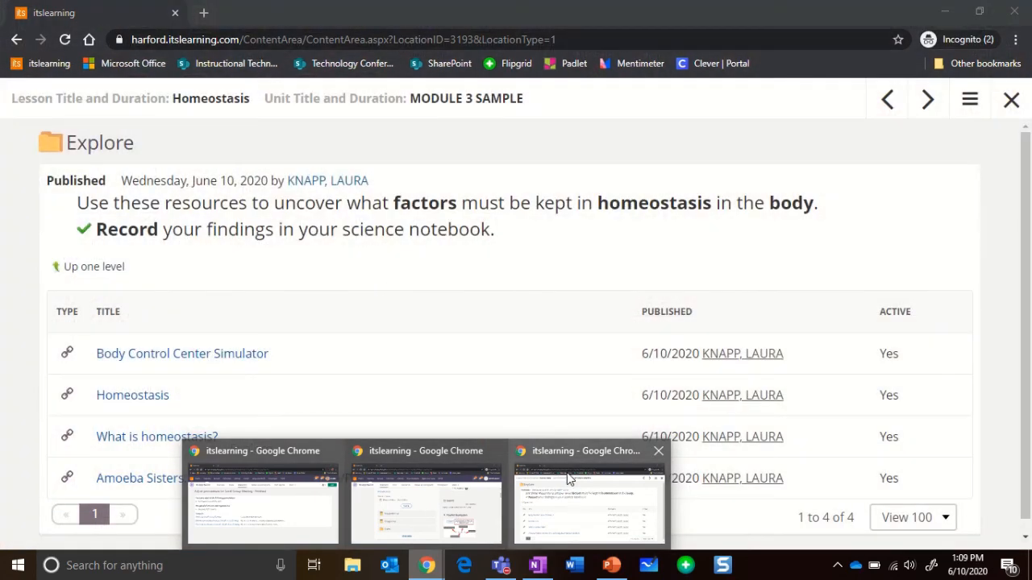
{"action": "left_click", "coordinate": [568, 476]}
{"action": "left_click", "coordinate": [1009, 103]}
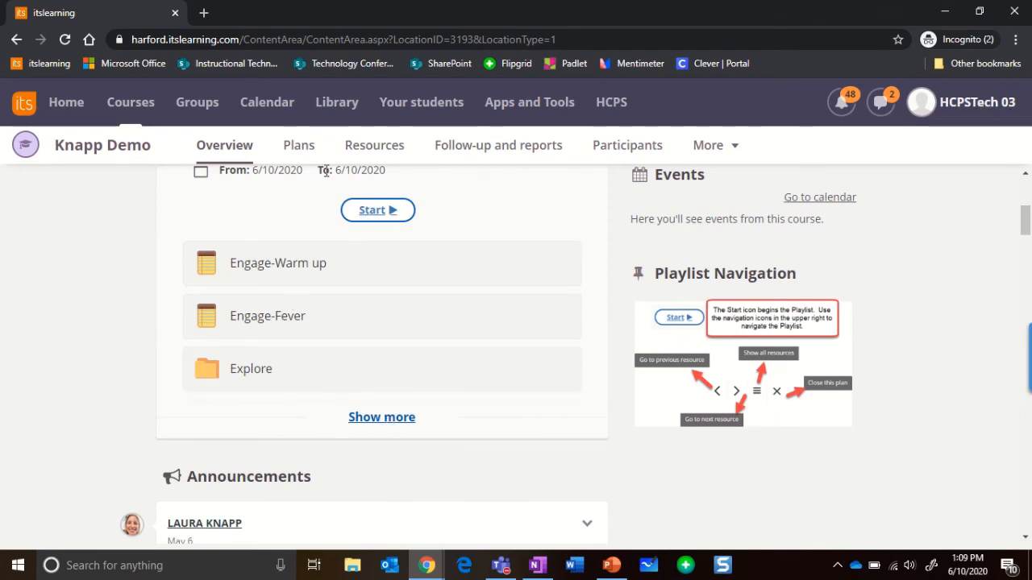
{"action": "left_click", "coordinate": [211, 148]}
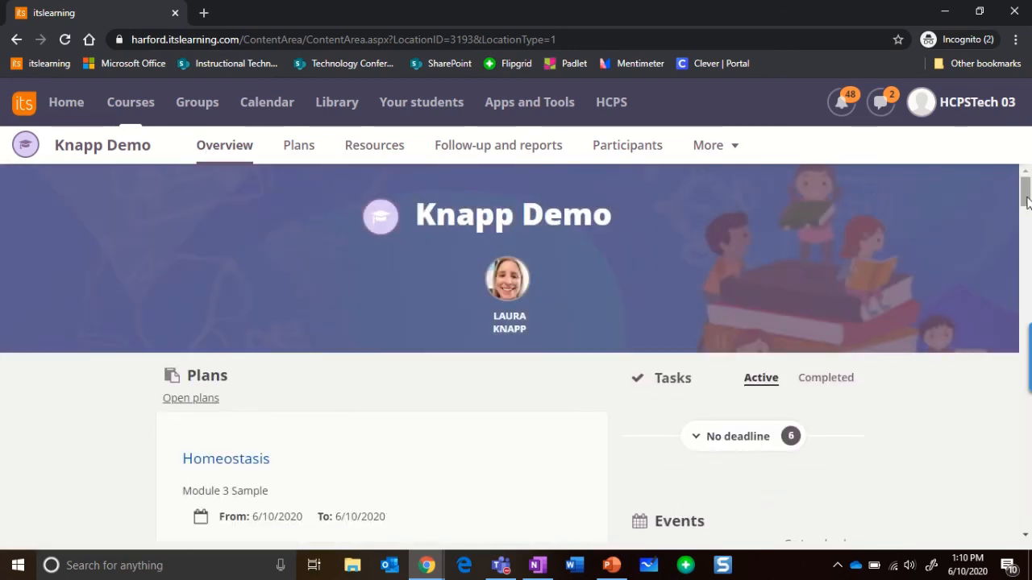
{"action": "left_click_drag", "start_coordinate": [1026, 198], "coordinate": [1025, 227]}
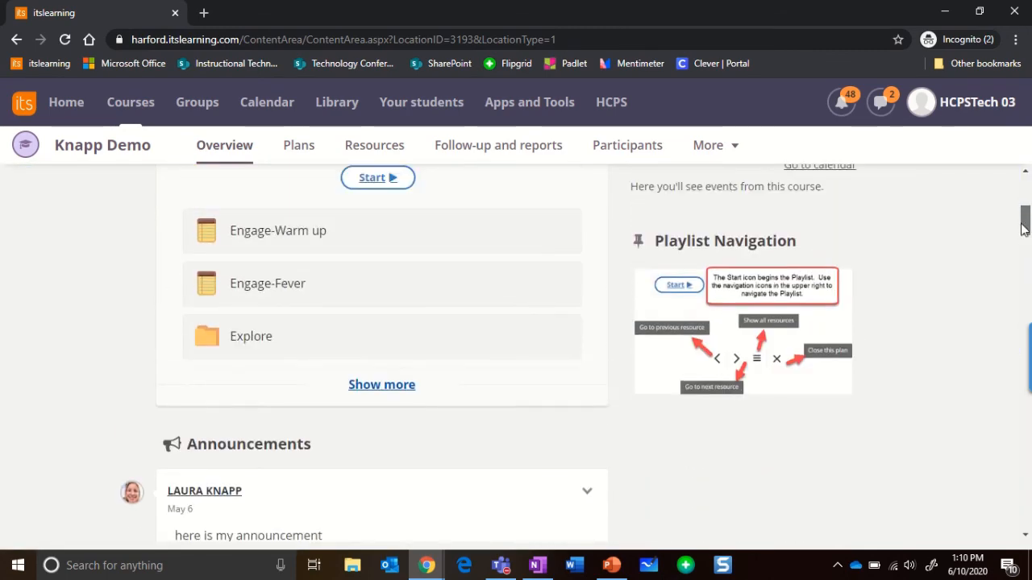
{"action": "left_click", "coordinate": [382, 386]}
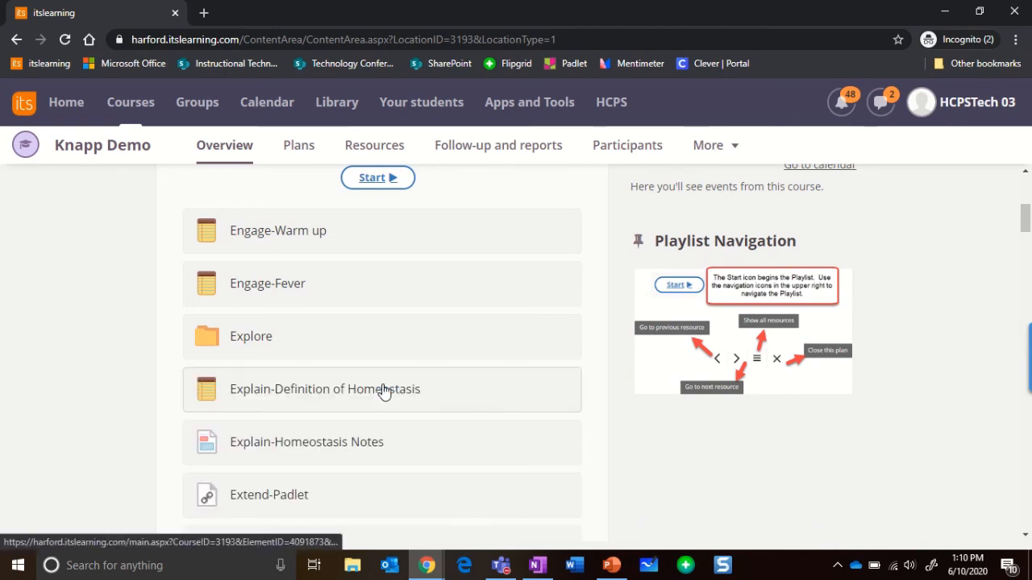
{"action": "left_click_drag", "start_coordinate": [1029, 220], "coordinate": [1029, 233]}
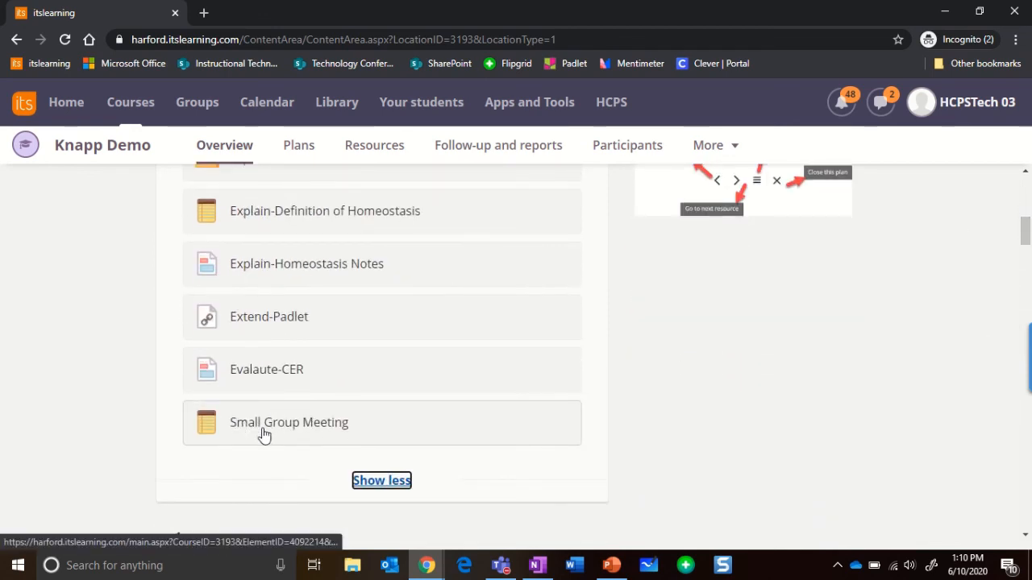
Switch to the HCPSTech04 student window, open the Knapp Demo course, and expand the Homeostasis plan's resource list.
{"action": "left_click", "coordinate": [411, 31]}
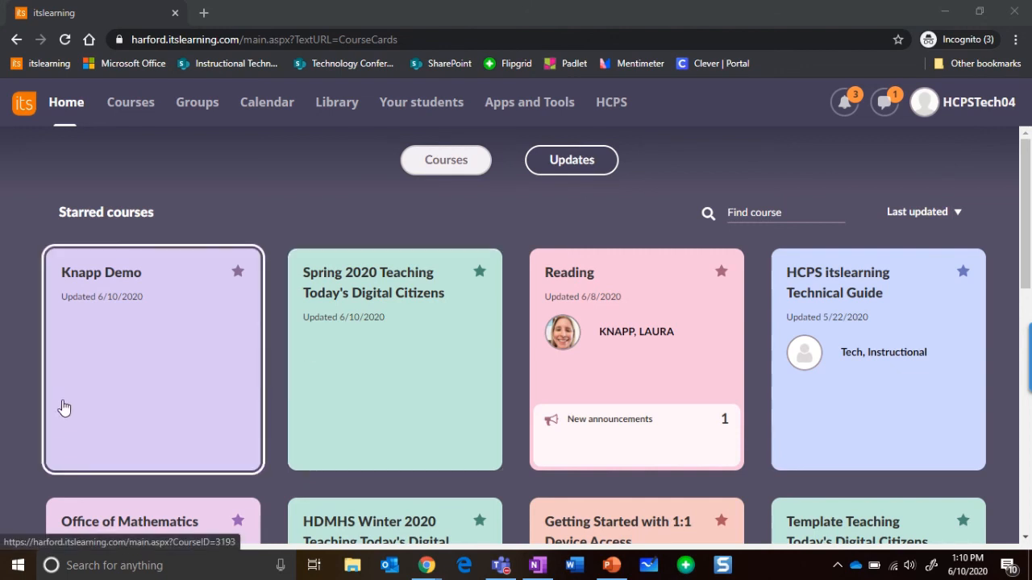
{"action": "left_click", "coordinate": [131, 401]}
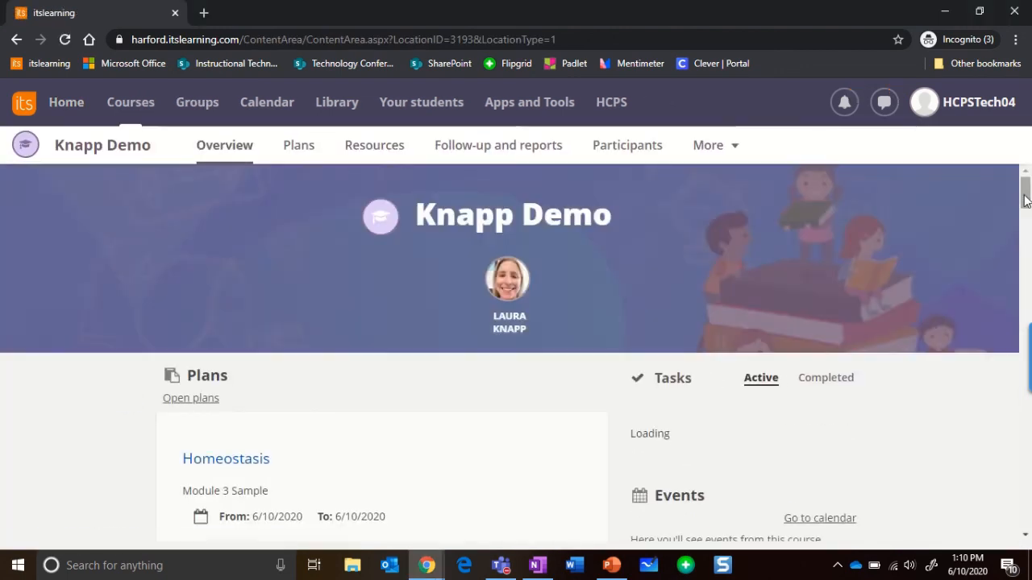
{"action": "scroll", "coordinate": [516, 363], "scroll_direction": "down", "scroll_amount": 4}
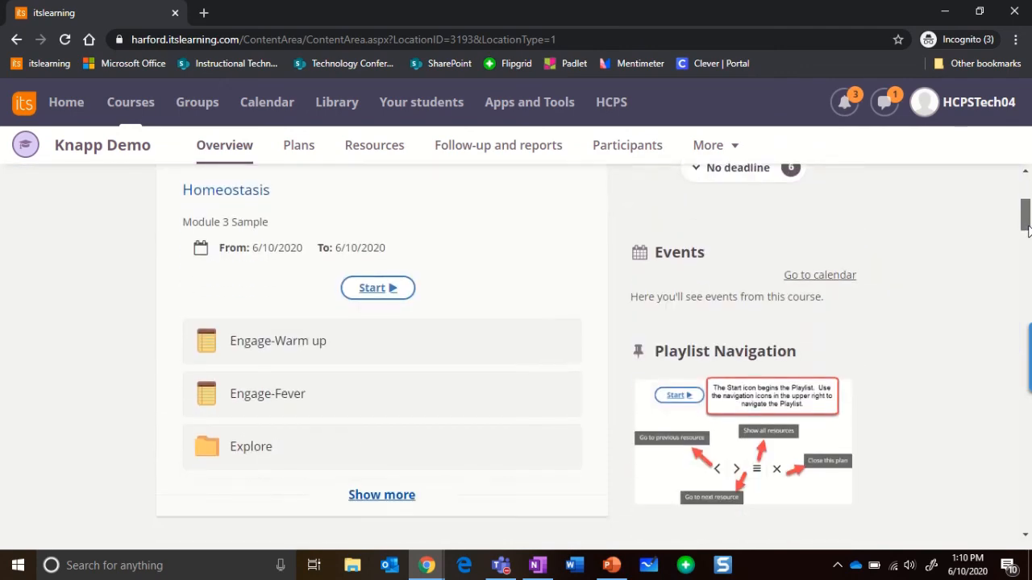
{"action": "left_click", "coordinate": [386, 445]}
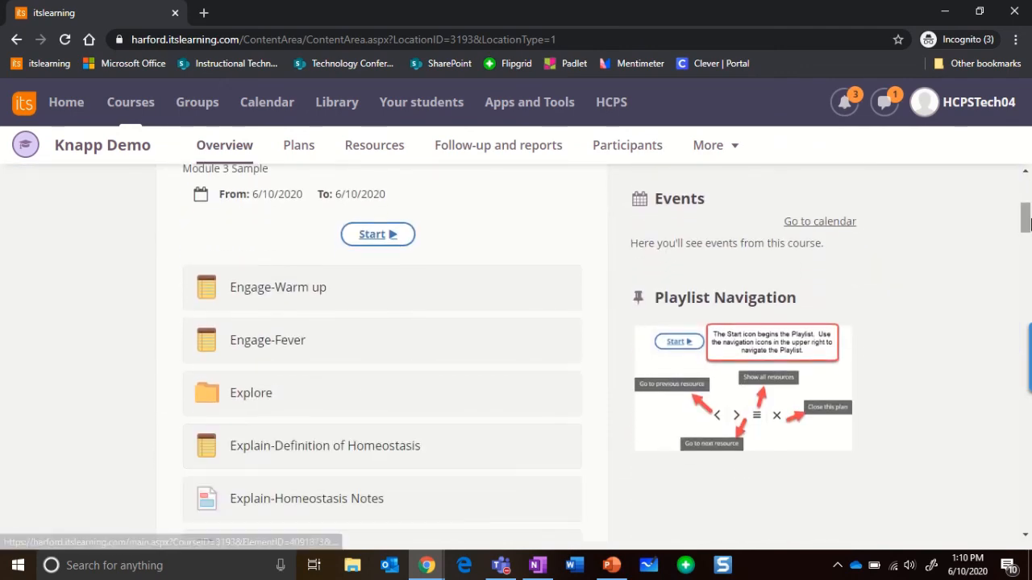
{"action": "scroll", "coordinate": [1026, 229], "scroll_direction": "down", "scroll_amount": 1}
{"action": "left_click_drag", "start_coordinate": [1028, 232], "coordinate": [1029, 236]}
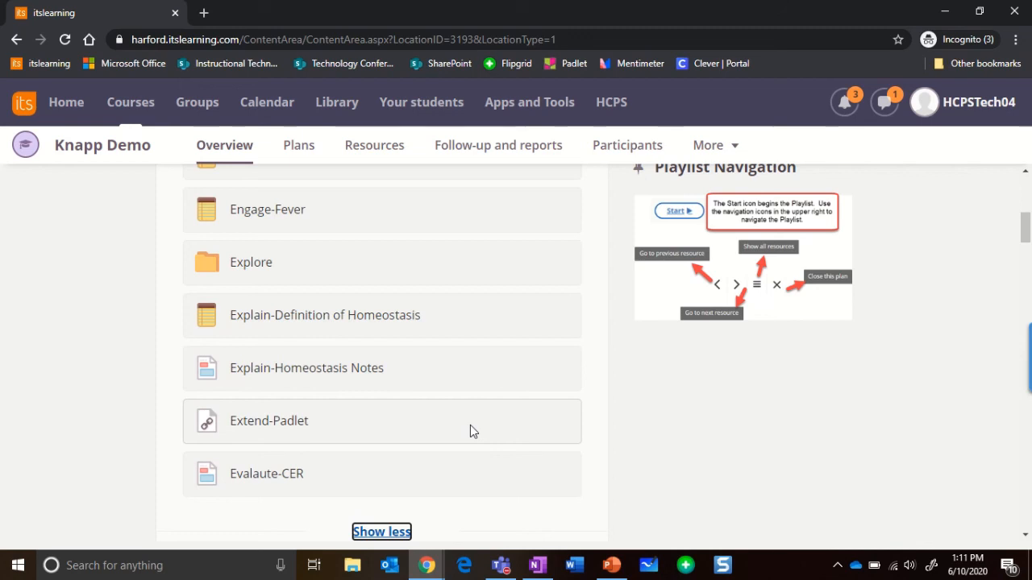
{"action": "mouse_move", "coordinate": [497, 8]}
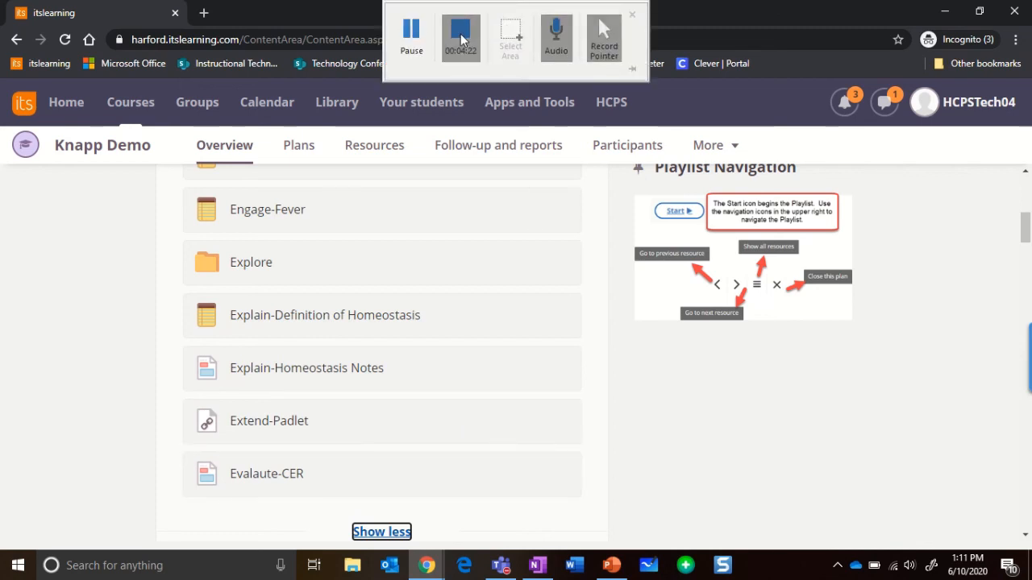